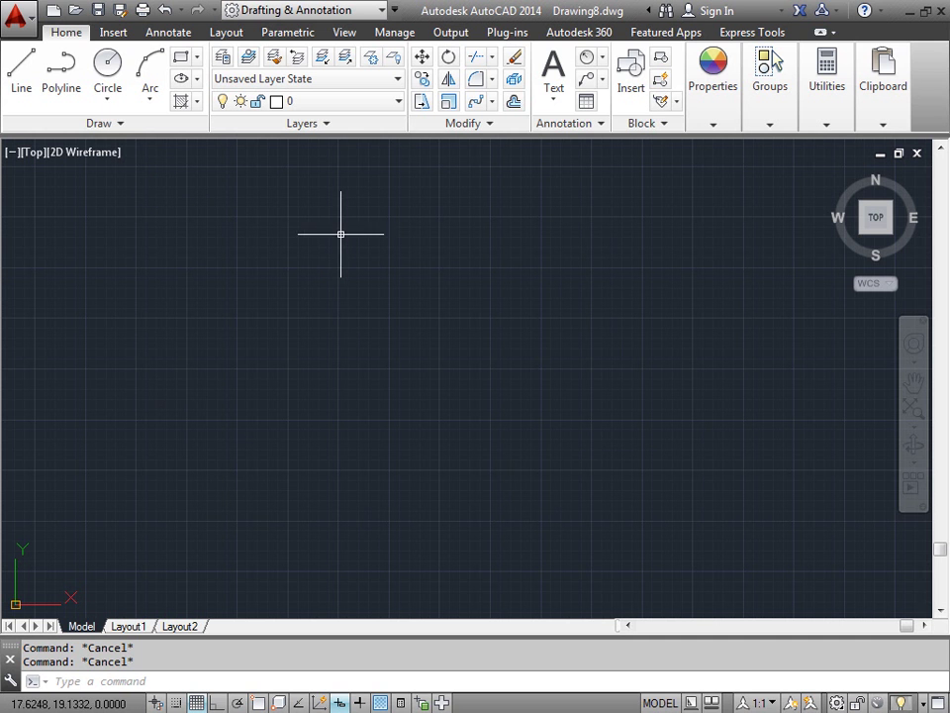
- Draw two overlapping rectangles, the second offset lower and to the left
left_click(180, 56)
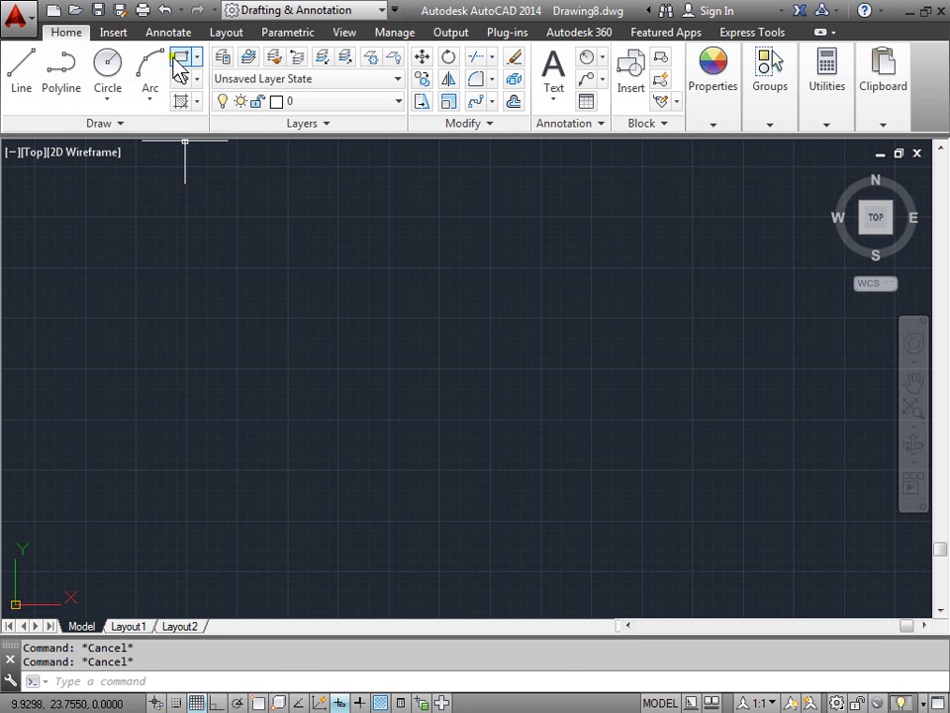
left_click(169, 179)
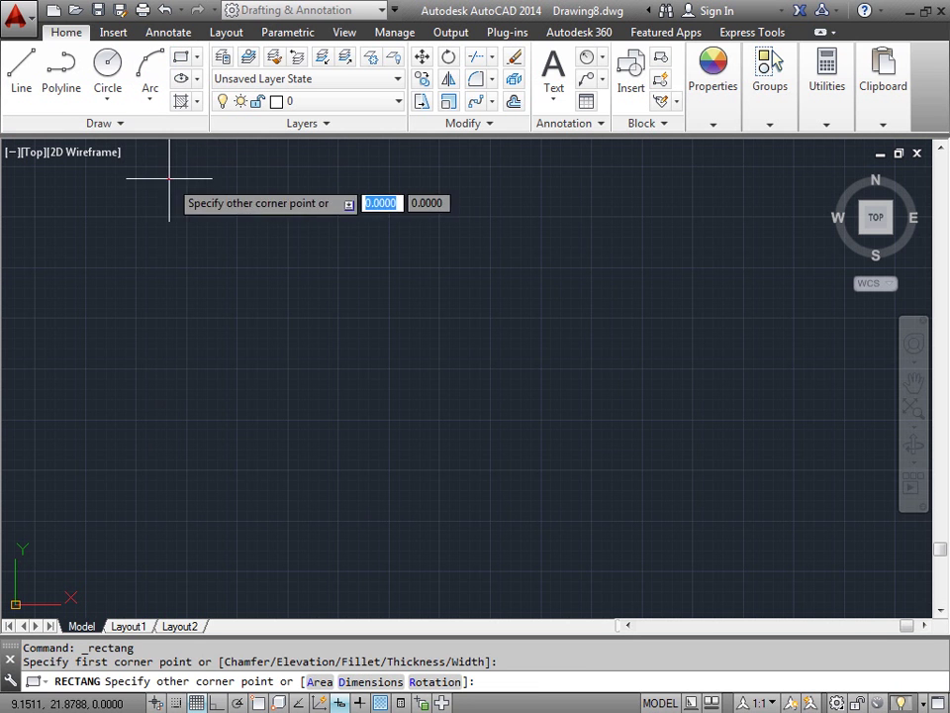
left_click(550, 320)
left_click(182, 58)
left_click(127, 299)
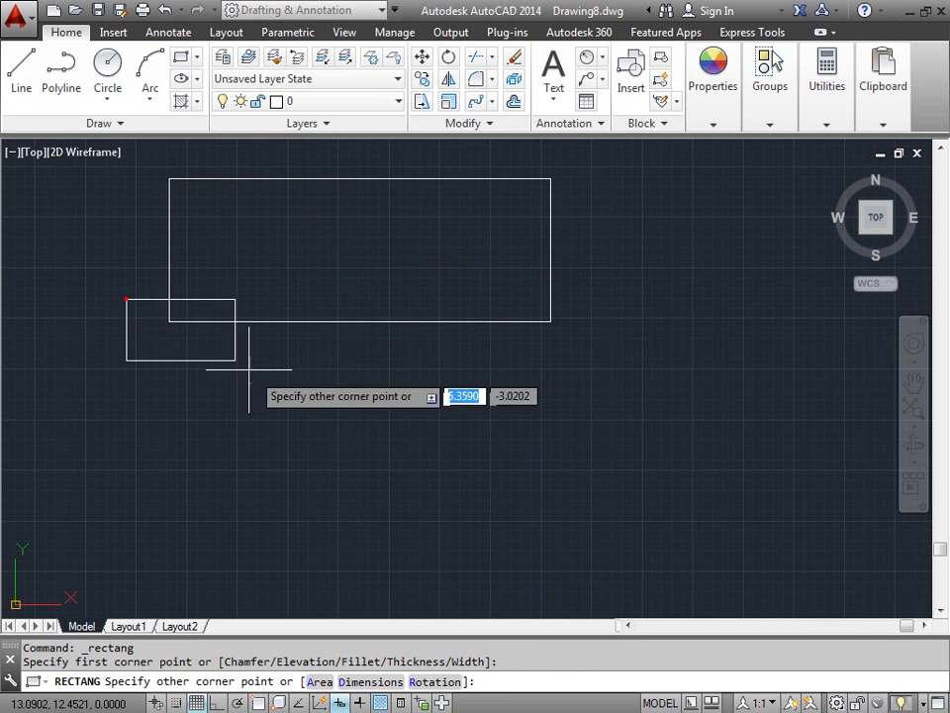
left_click(474, 539)
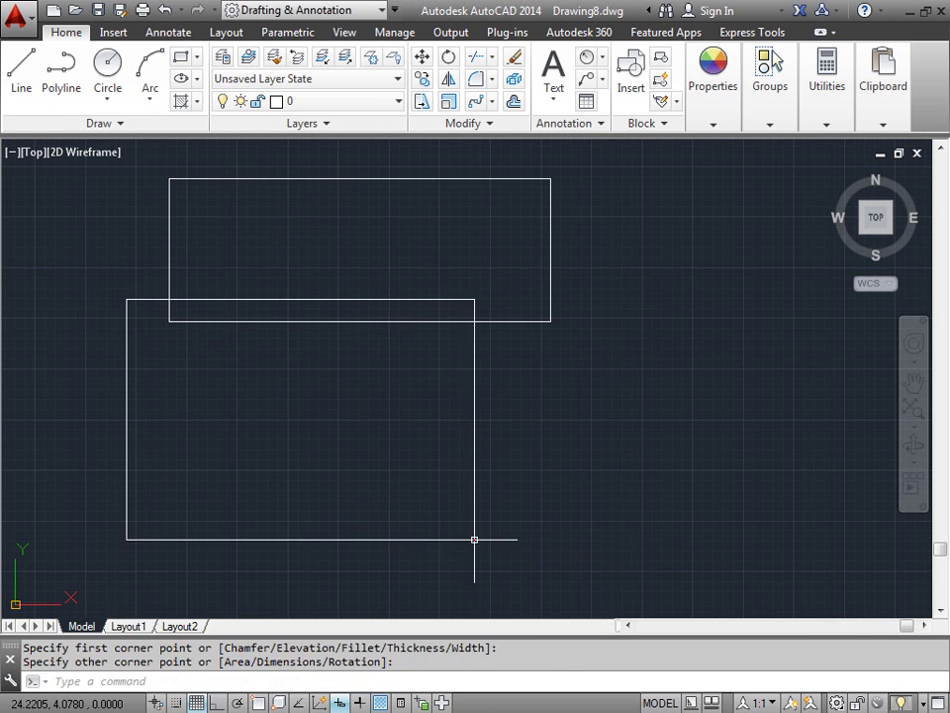
- Draw a circle right of the rectangles and a larger circle overlapping it
left_click(106, 66)
left_click(718, 321)
left_click(577, 414)
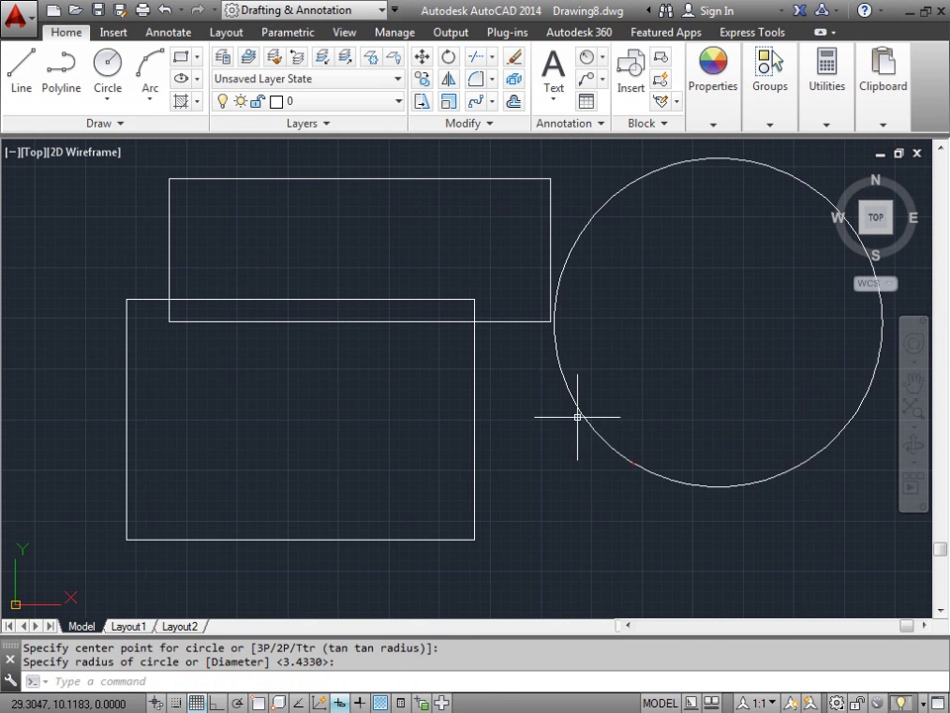
left_click(107, 65)
left_click(672, 395)
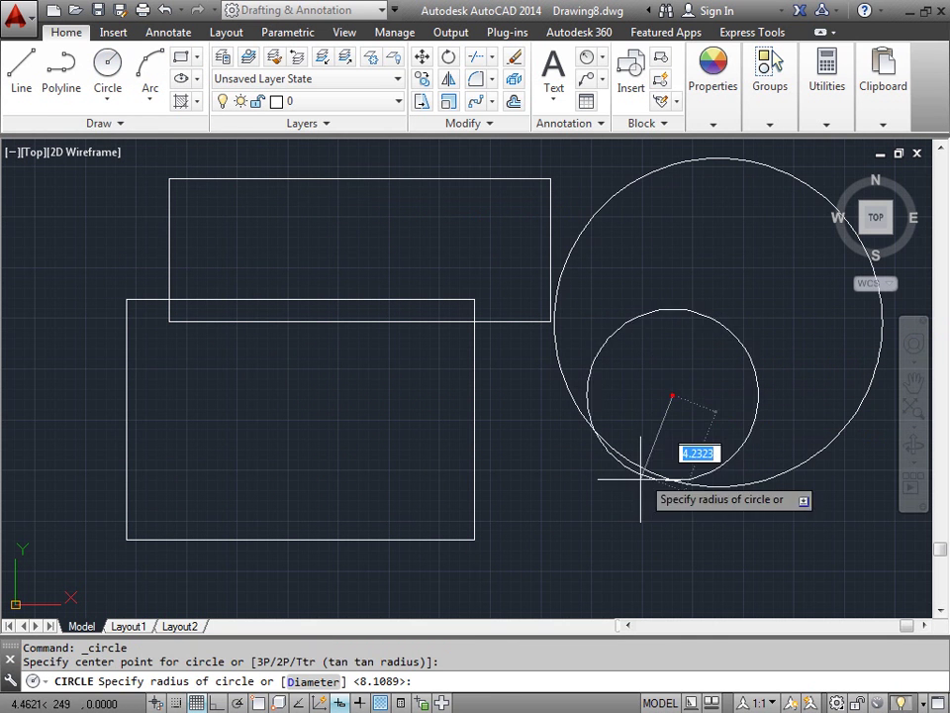
left_click(615, 613)
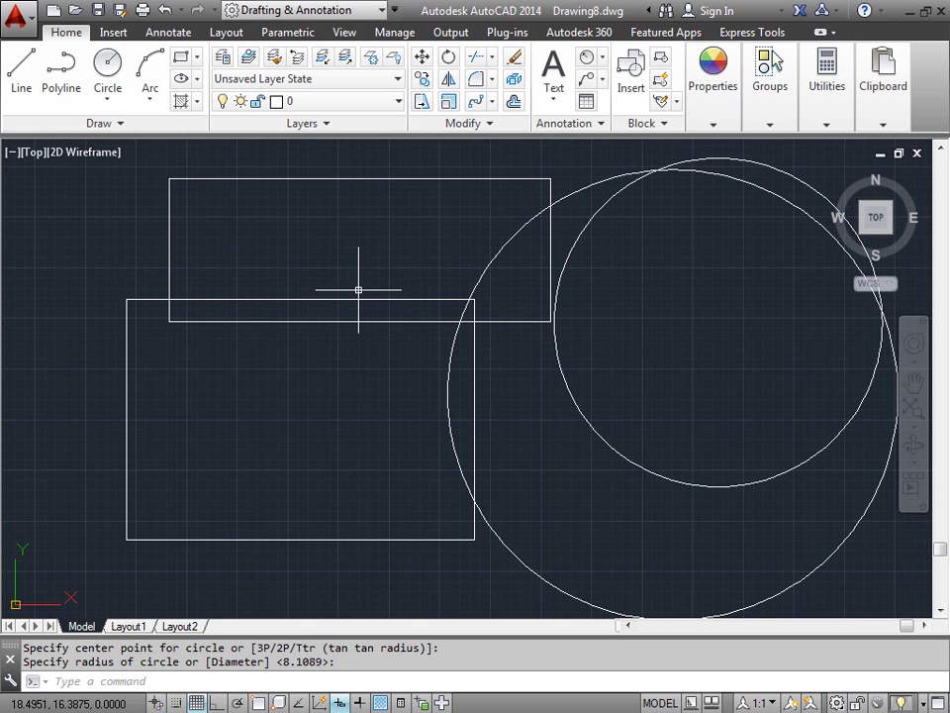
- Hatch the lower rectangle with the AR-B816C brick pattern
left_click(183, 102)
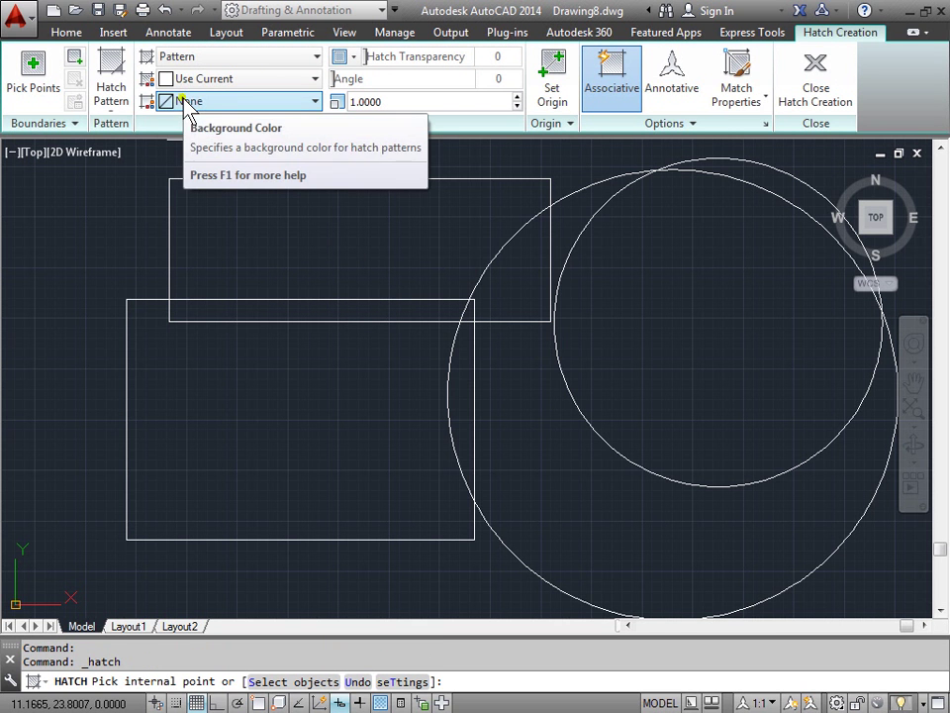
left_click(122, 99)
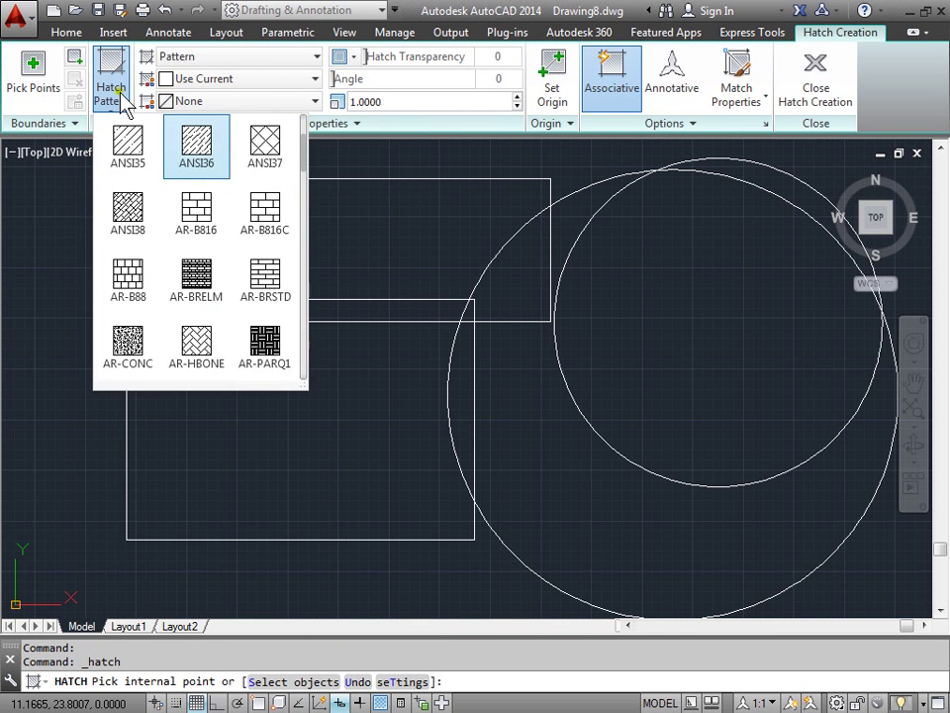
left_click(275, 226)
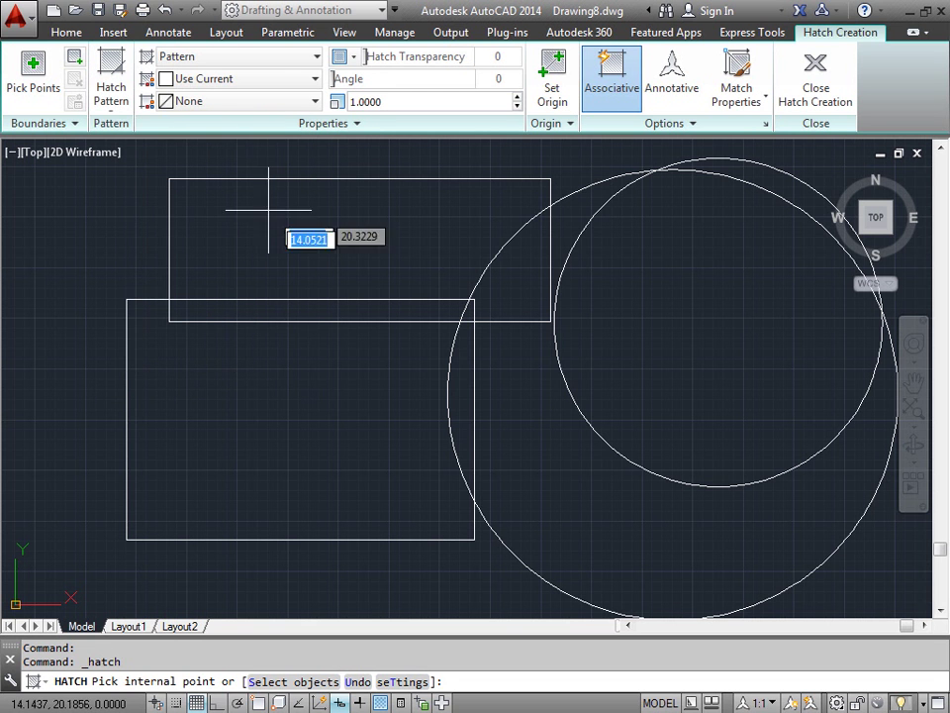
left_click(285, 438)
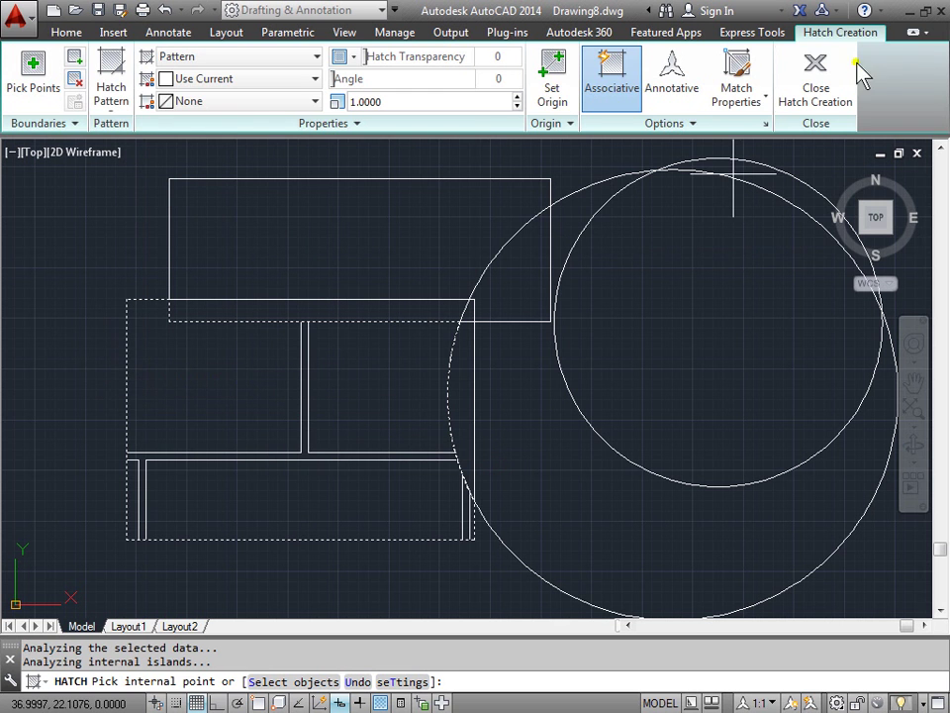
left_click(816, 84)
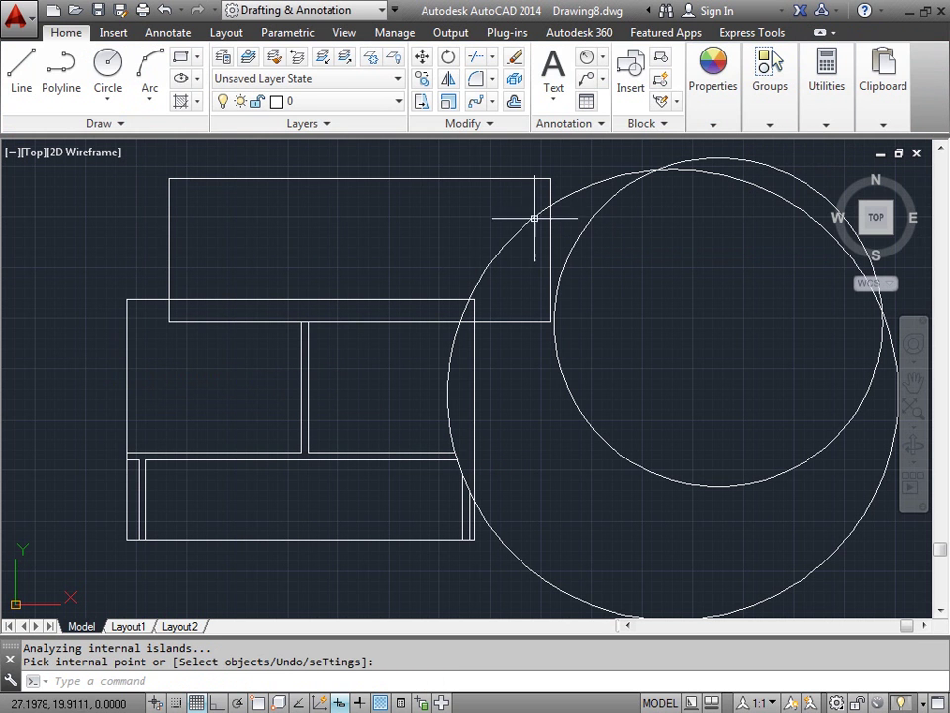
- Hatch the upper rectangle's open area outside the circle with ANSI37 crosshatch
left_click(182, 102)
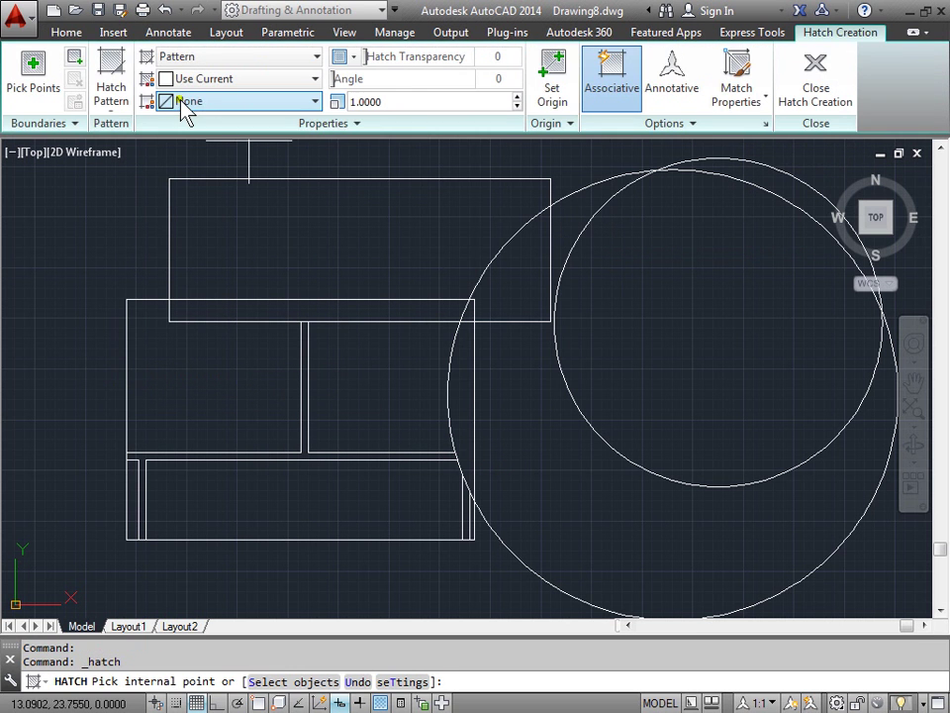
left_click(118, 83)
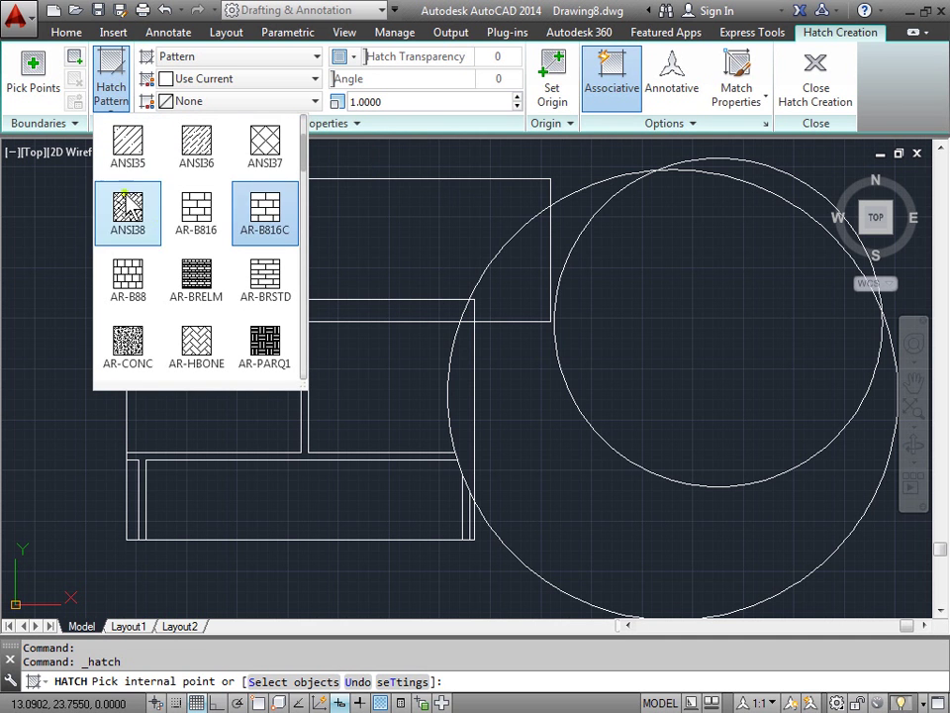
left_click(269, 142)
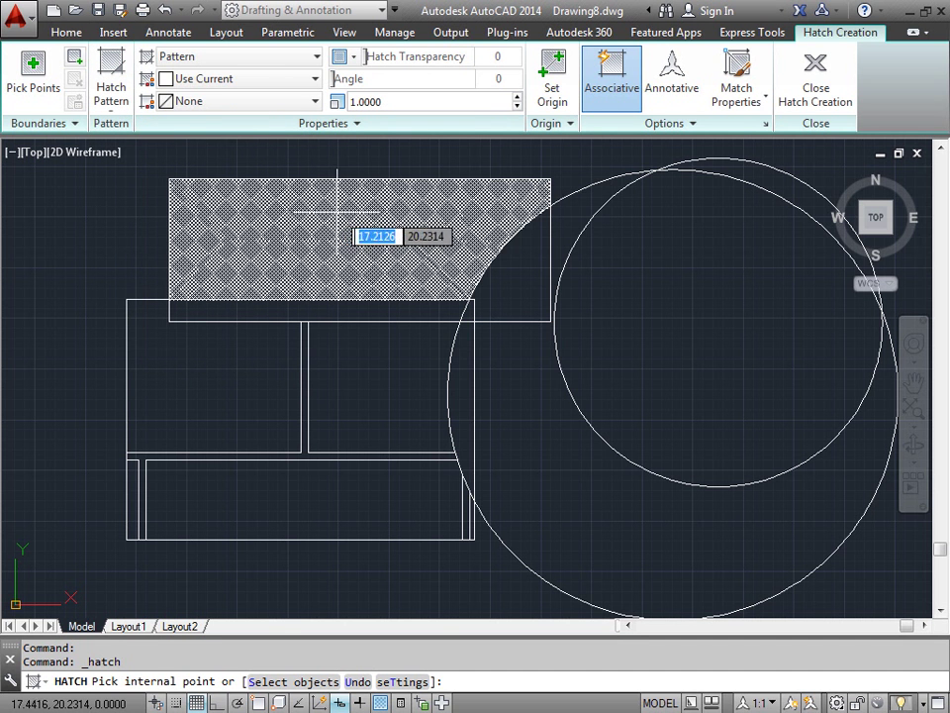
left_click(399, 211)
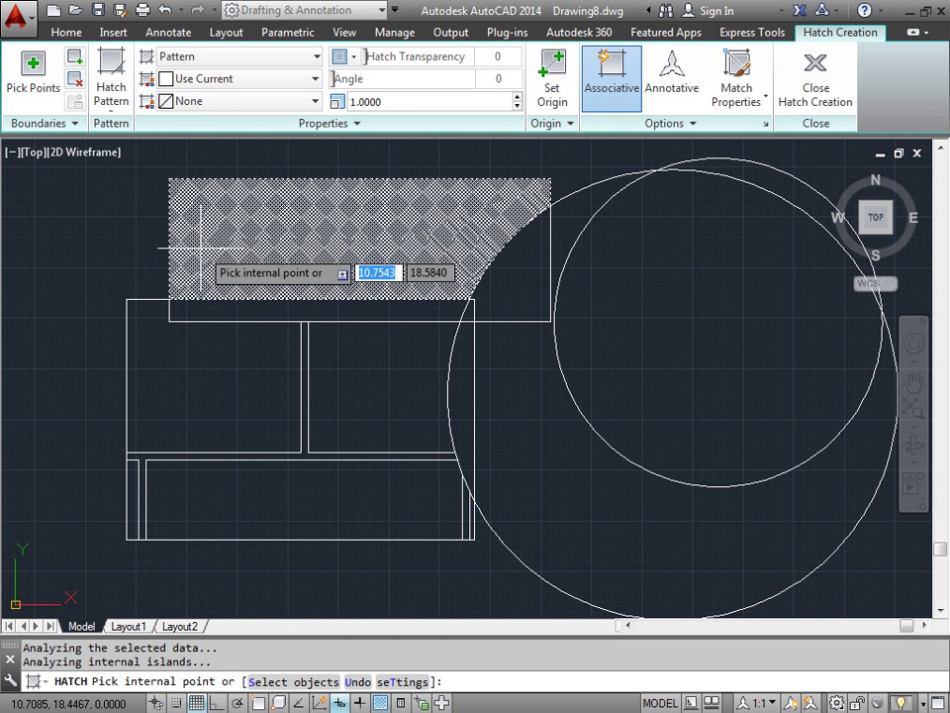
- Try ANSI37 in the lower L-shaped region, then cancel the hatch command
left_click(110, 92)
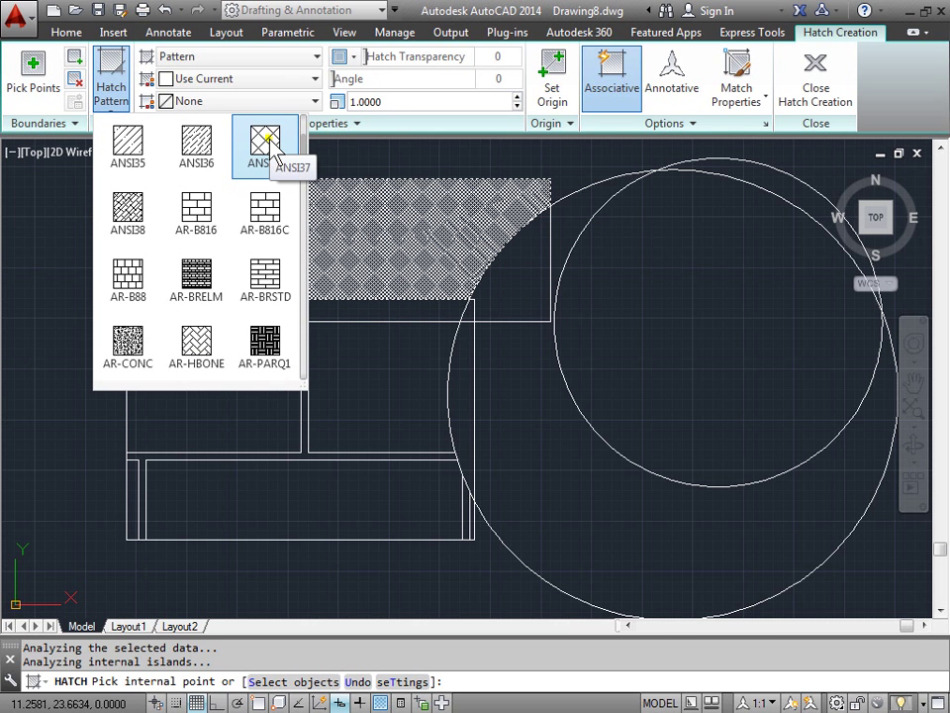
left_click(275, 157)
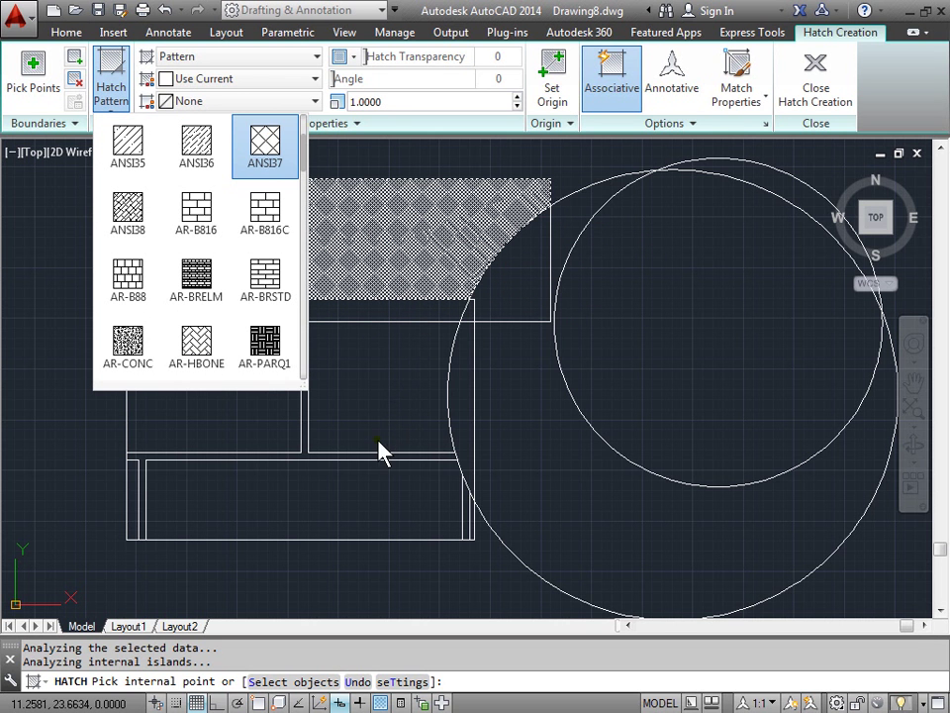
left_click(357, 456)
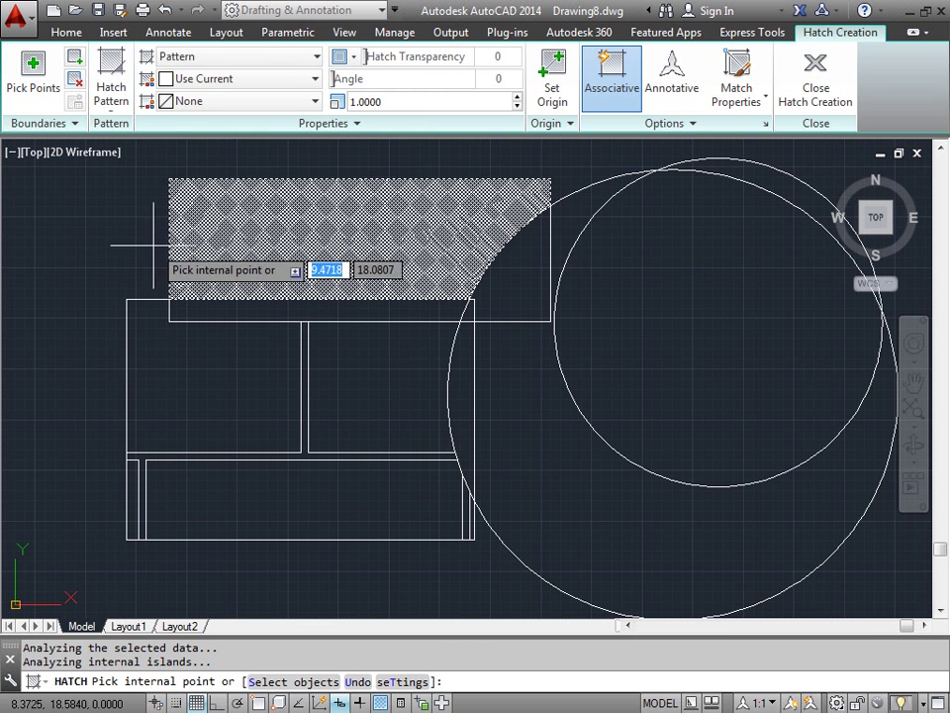
key("Escape")
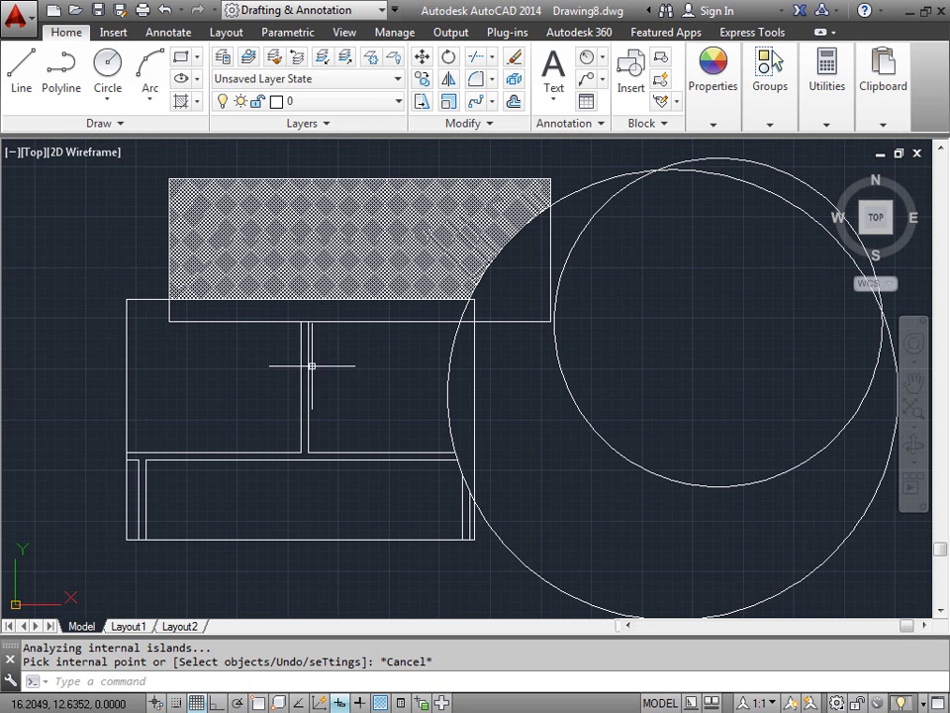
- Select the upper crosshatch and try pattern scales of 10 and 0.5
left_click(316, 228)
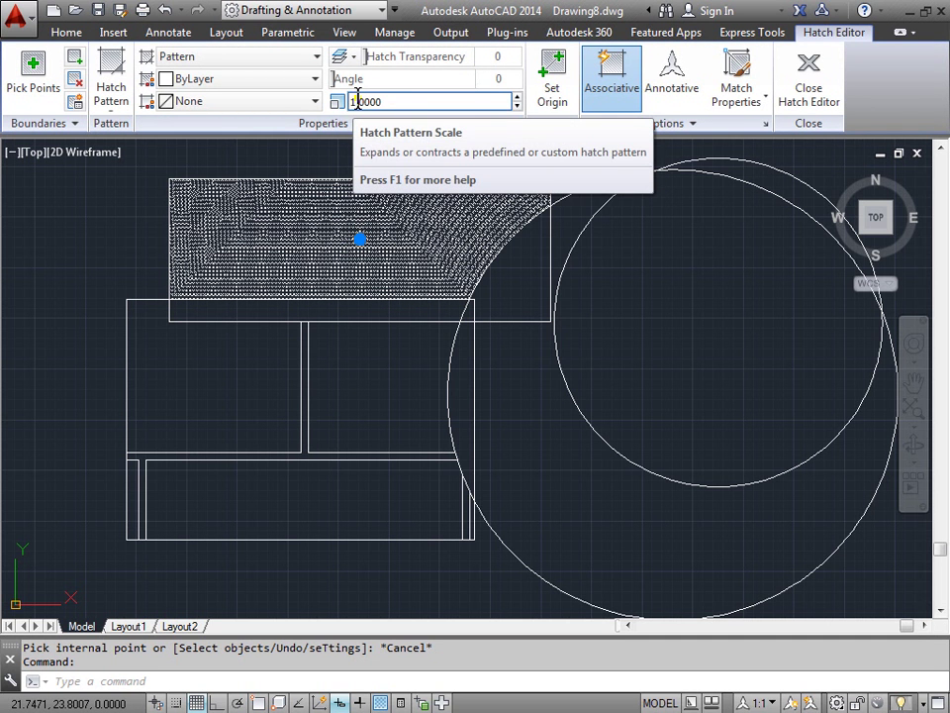
left_click_drag(387, 101, 352, 101)
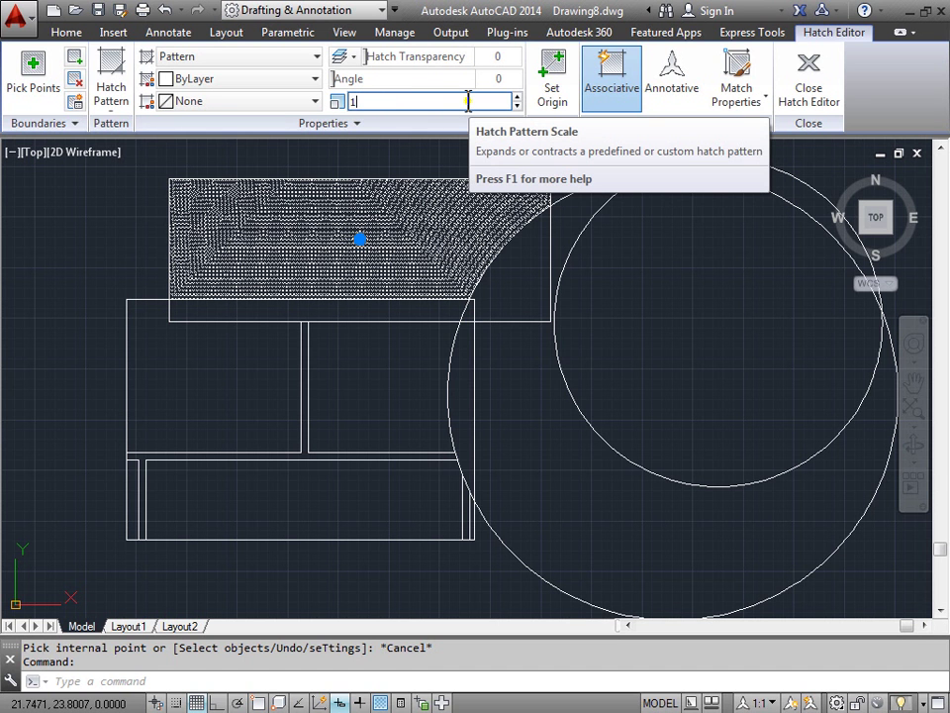
key("Return")
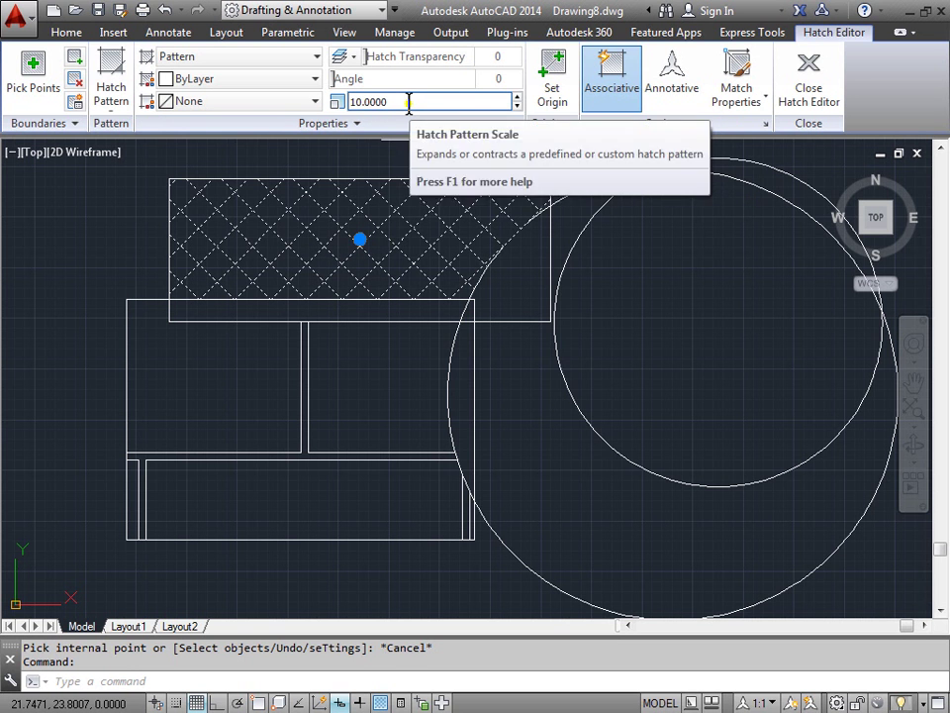
left_click_drag(409, 103, 363, 95)
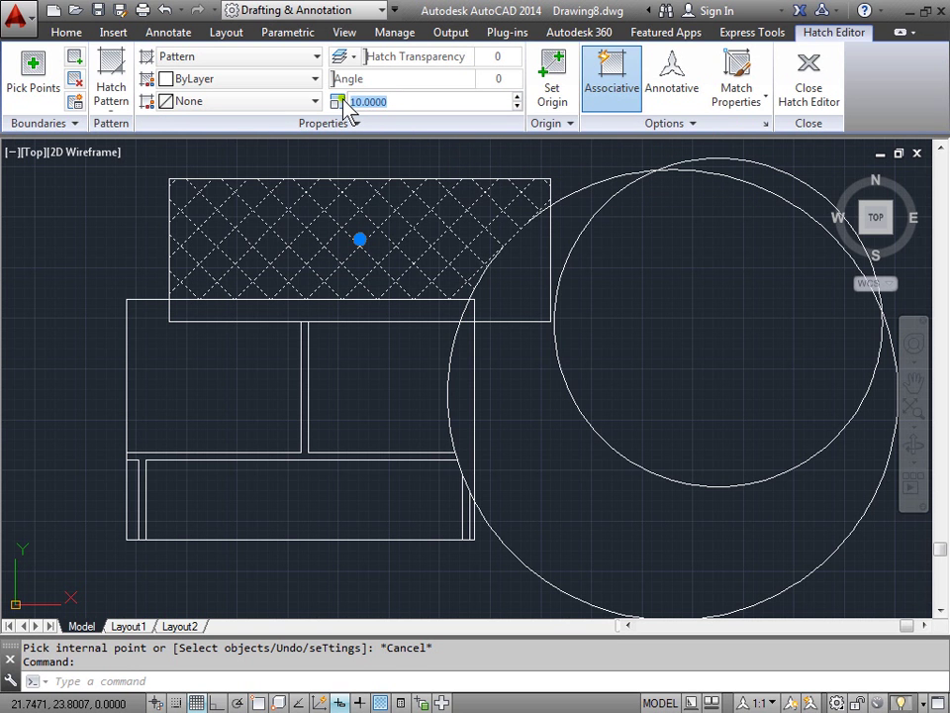
type(".5")
key("Return")
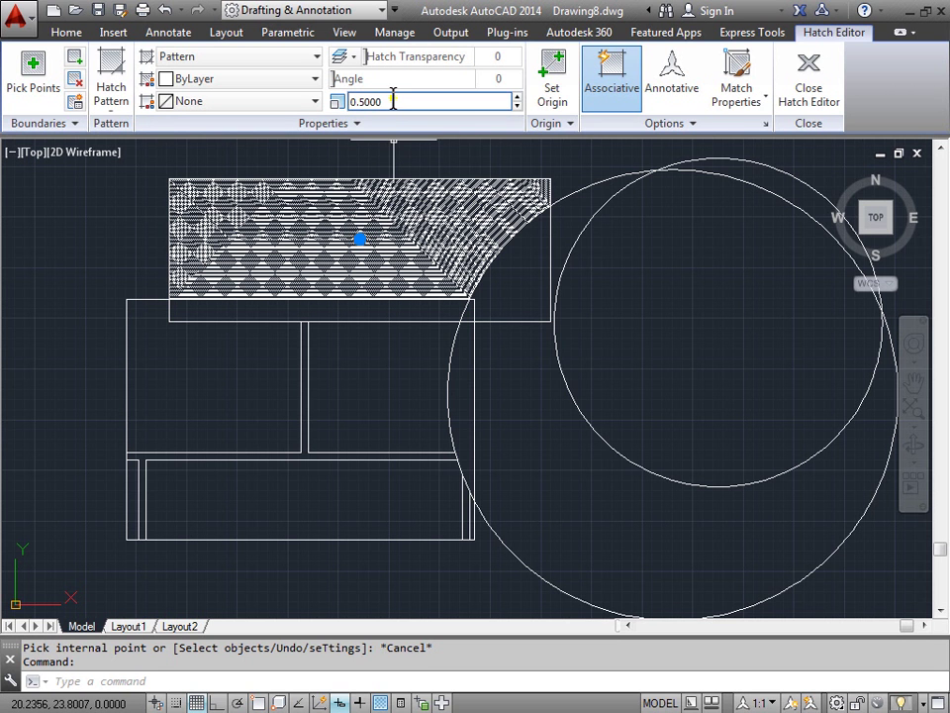
- Try scale 15, then settle the crosshatch on scale 10 and finish editing
left_click_drag(392, 101, 352, 103)
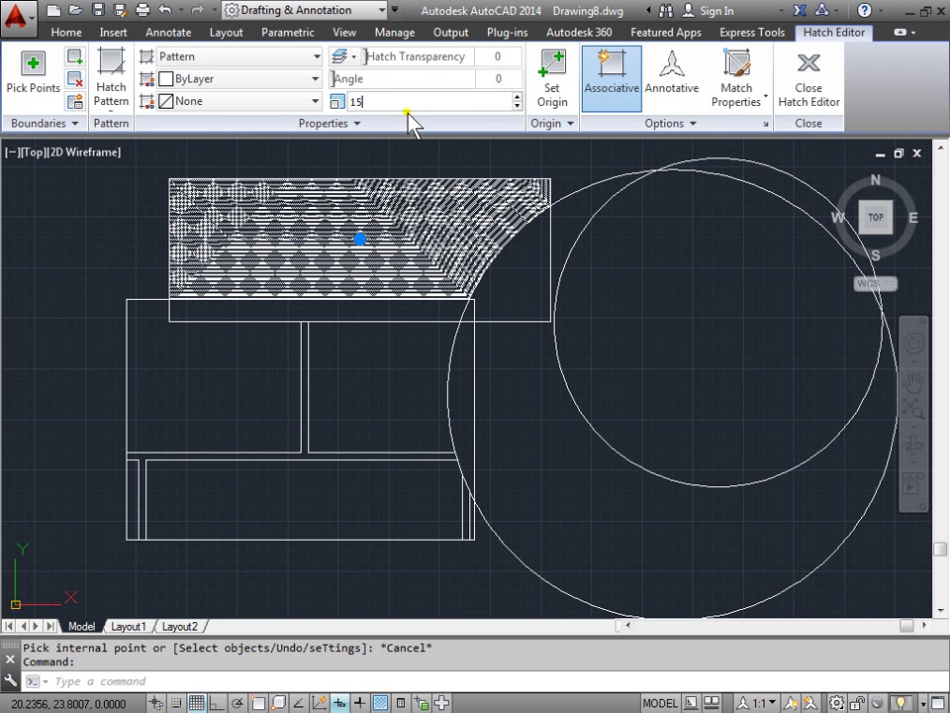
key("Return")
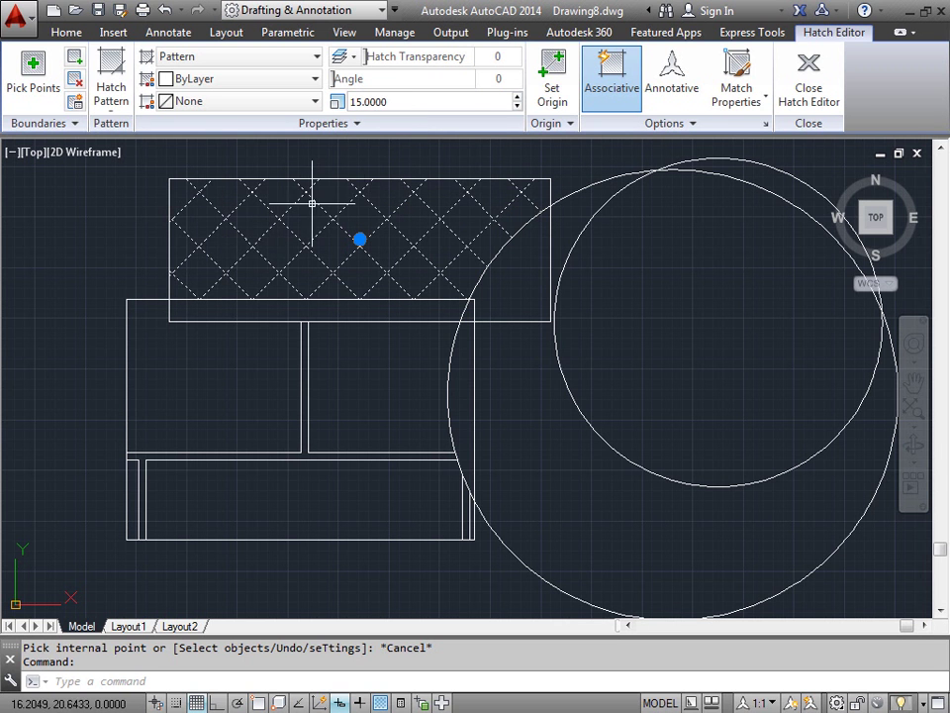
left_click(395, 101)
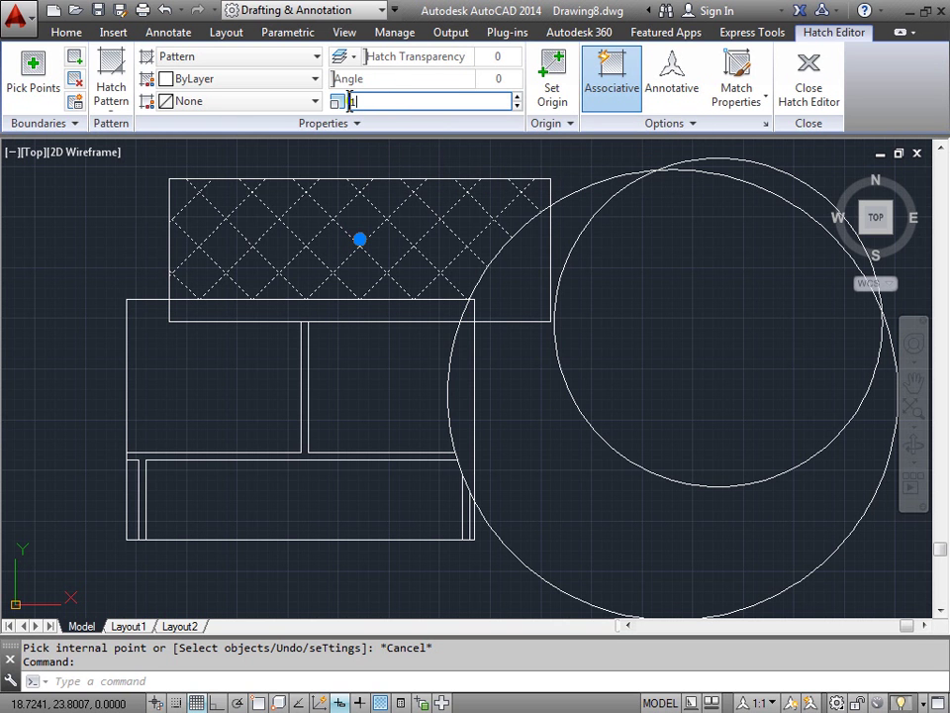
type("10")
key("Return")
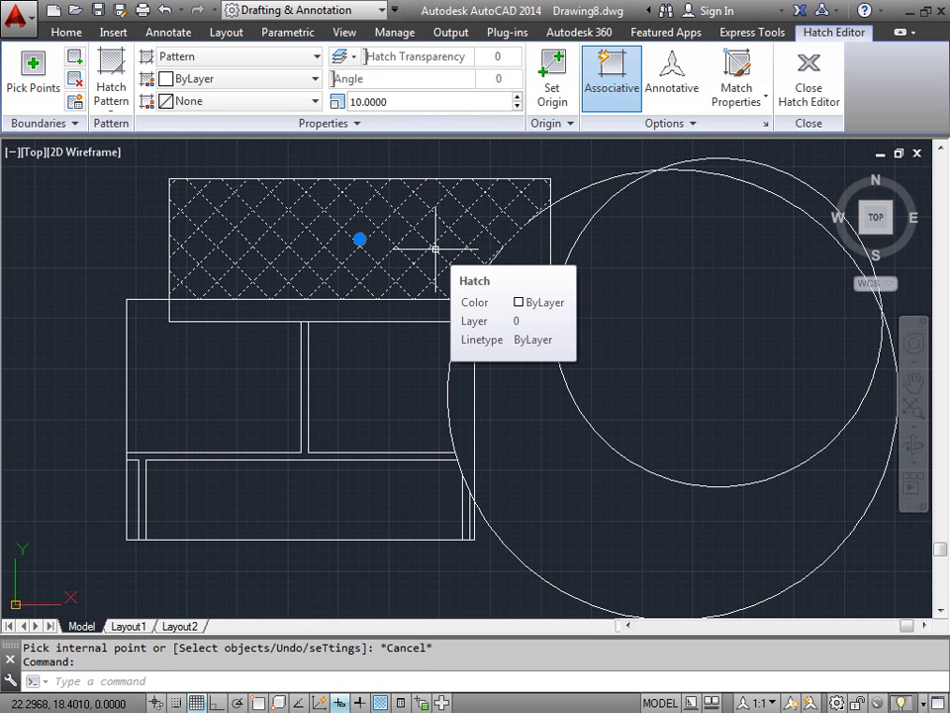
key("Escape")
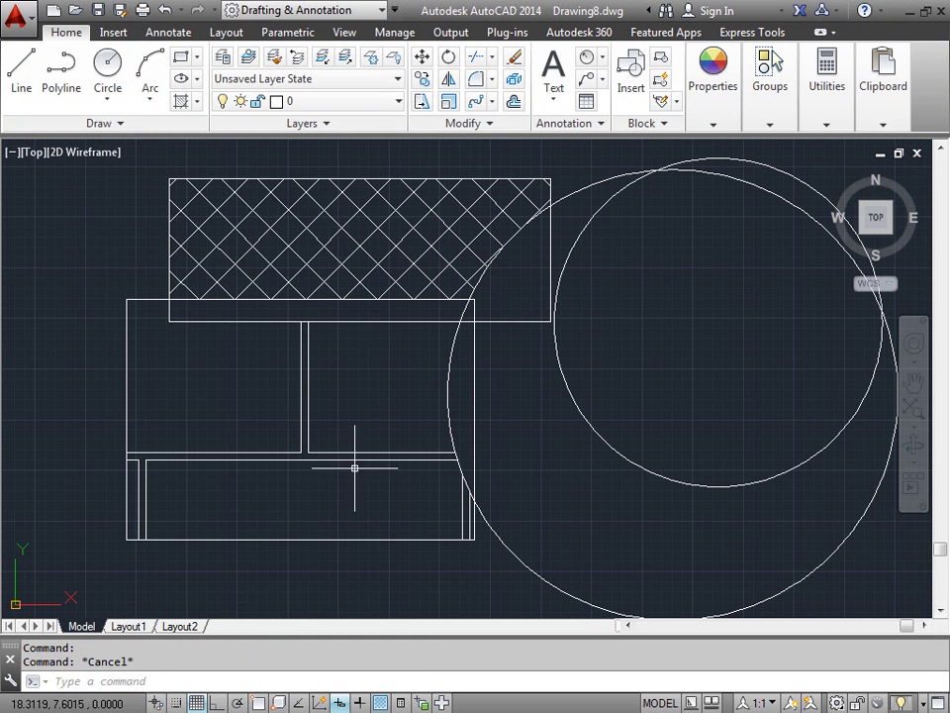
- Grip-stretch the brick hatch leftward and down, breaking its associativity
left_click(314, 460)
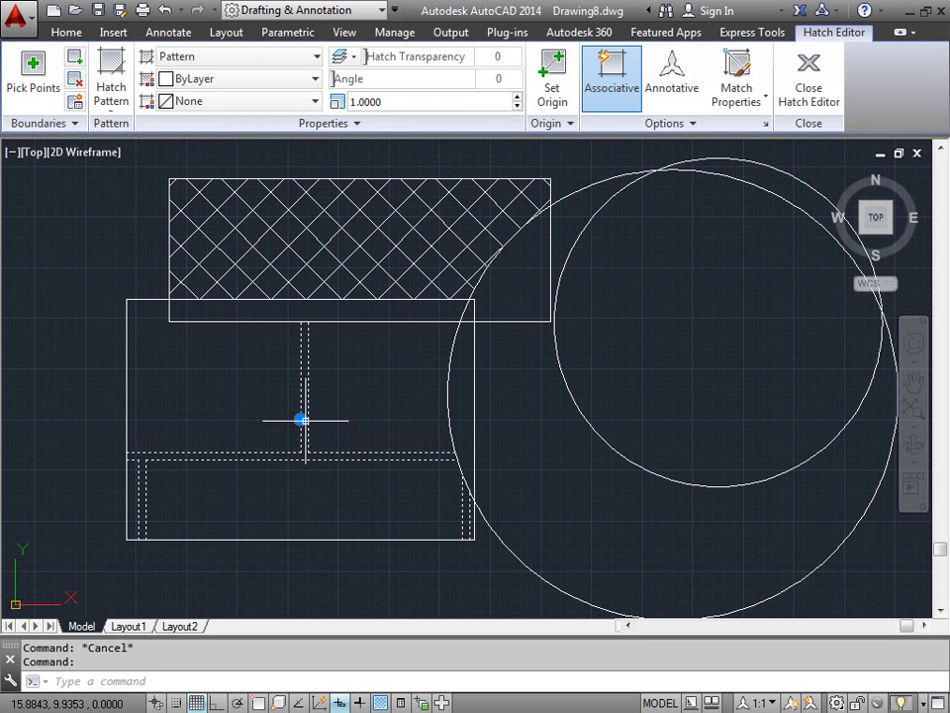
mouse_move(299, 420)
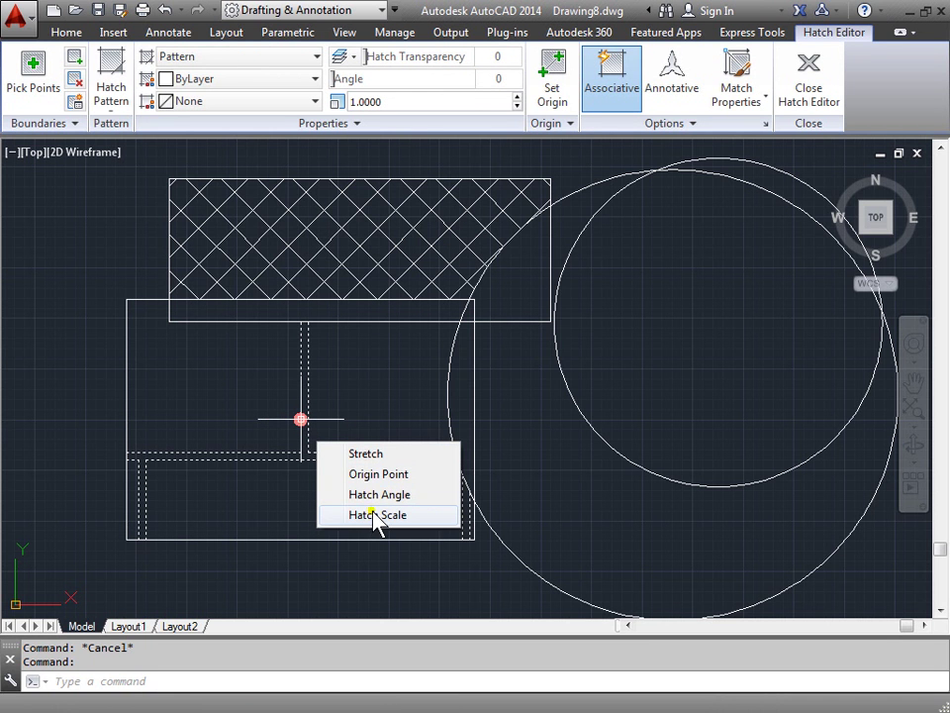
left_click(367, 453)
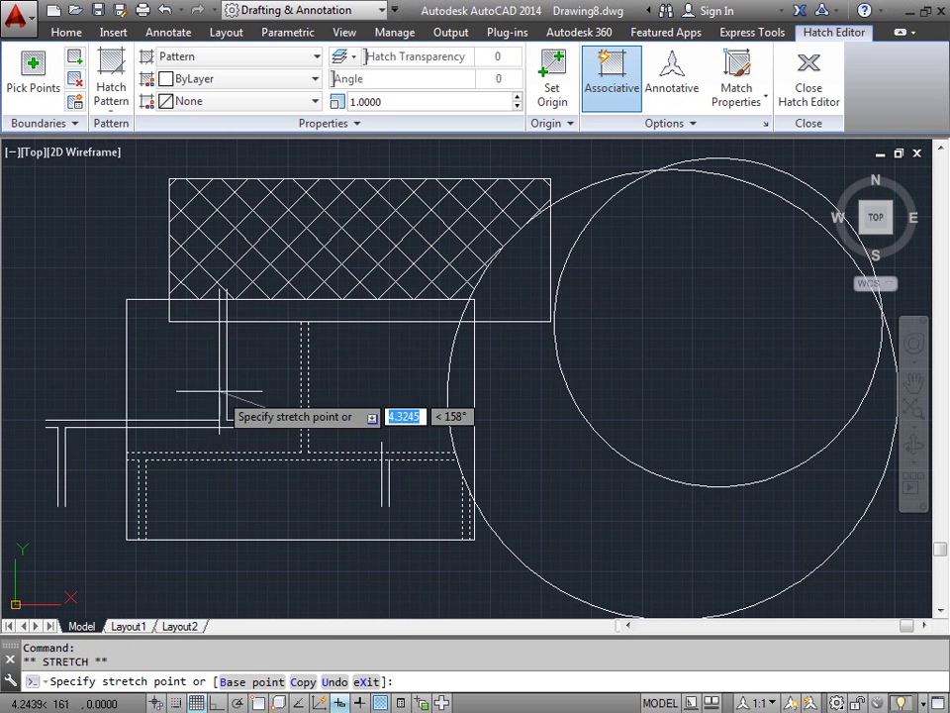
left_click(218, 432)
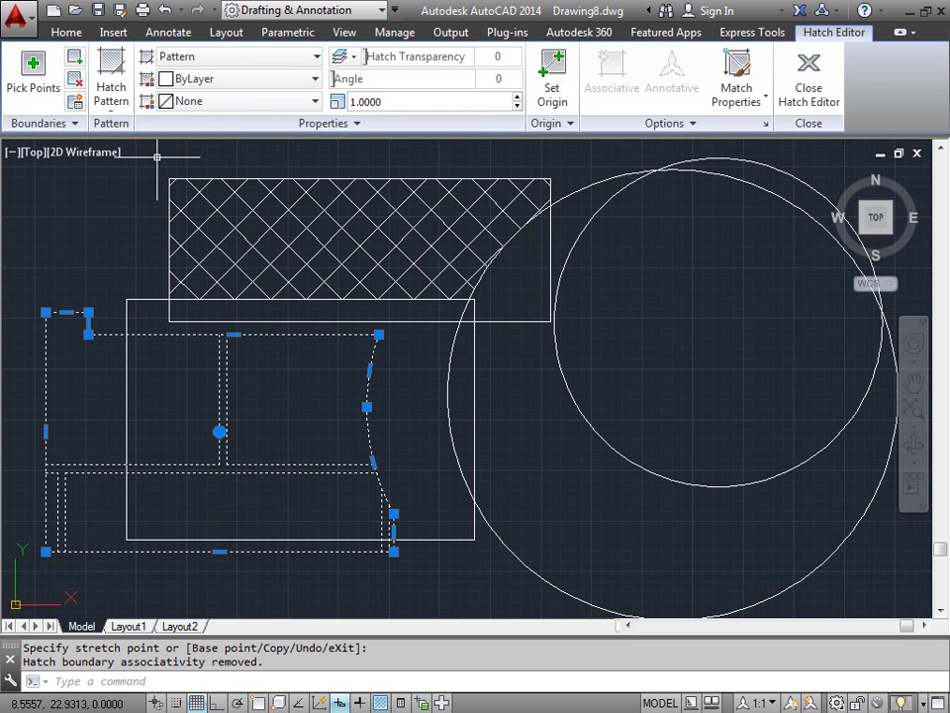
key("Escape")
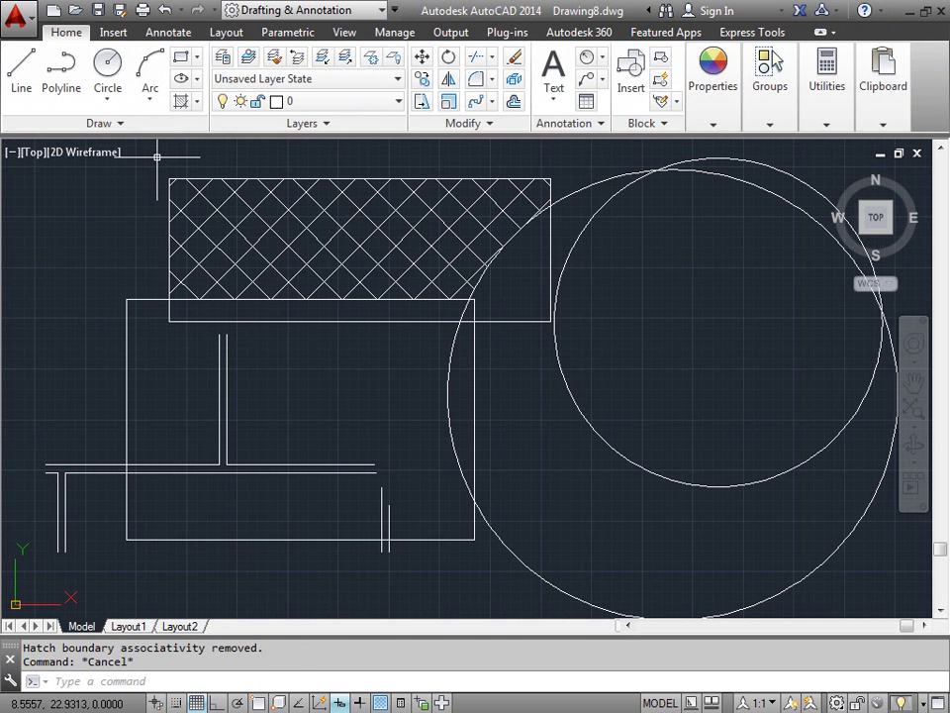
- Undo the stretch and snap the brick hatch origin to the lower rectangle's bottom-left endpoint
left_click(164, 10)
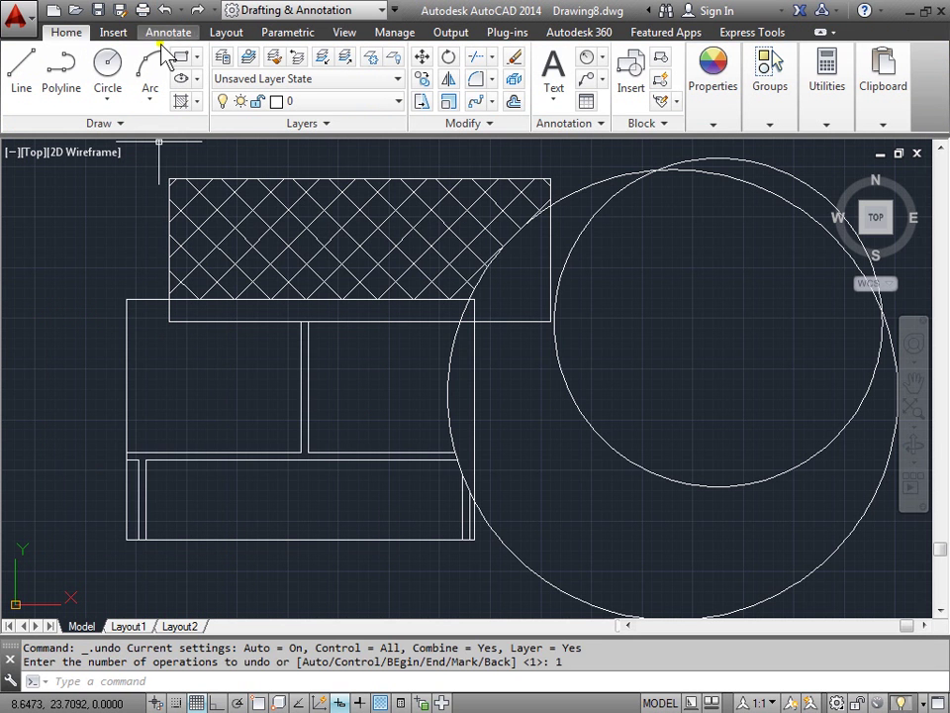
left_click(333, 457)
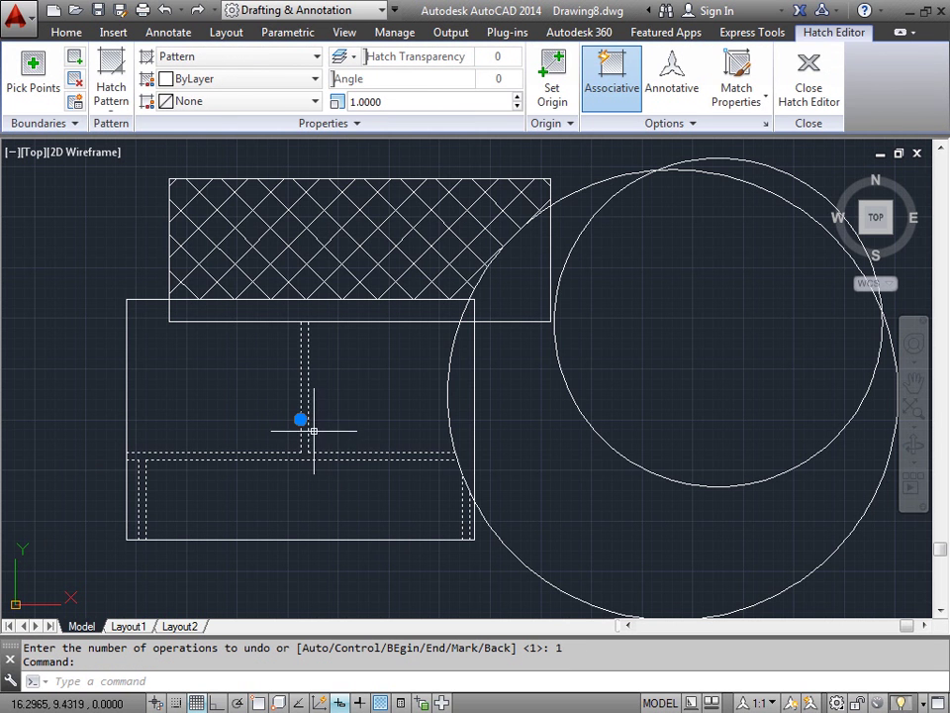
mouse_move(301, 420)
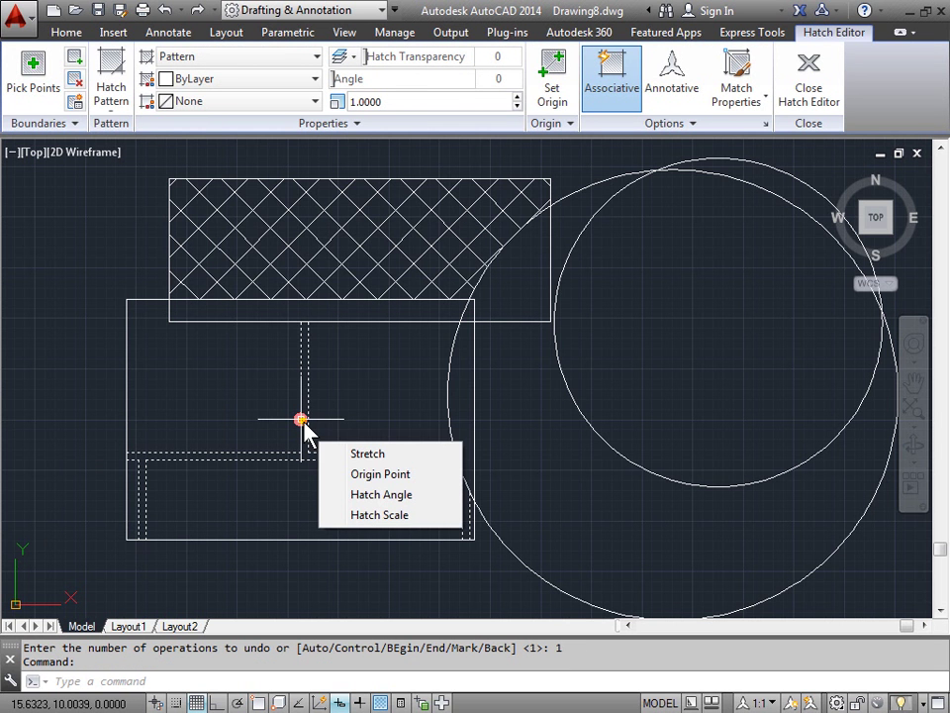
left_click(391, 476)
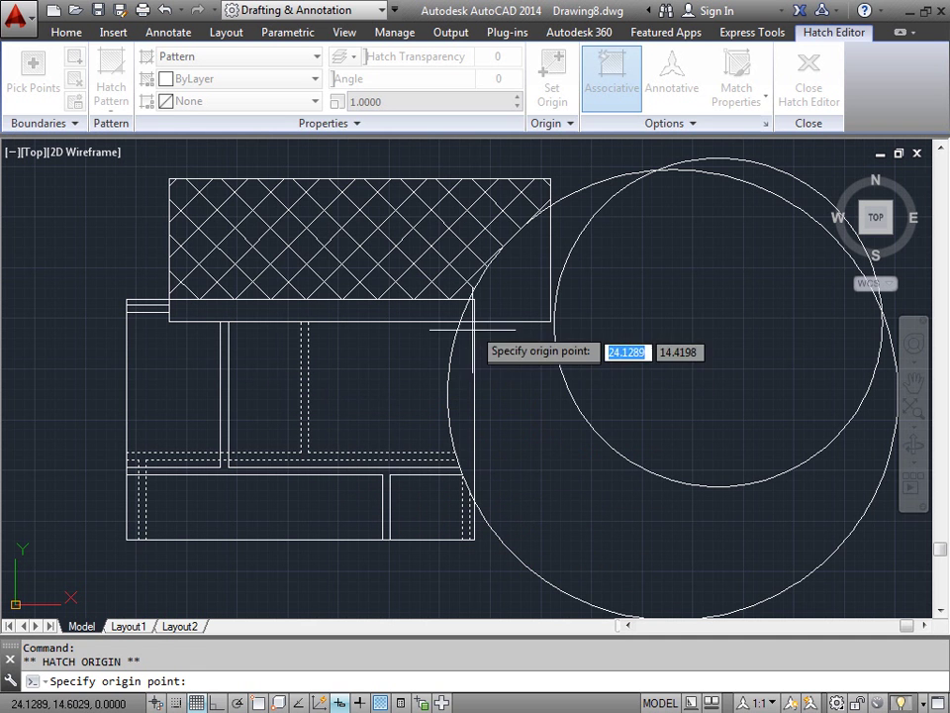
right_click(347, 404, "shift")
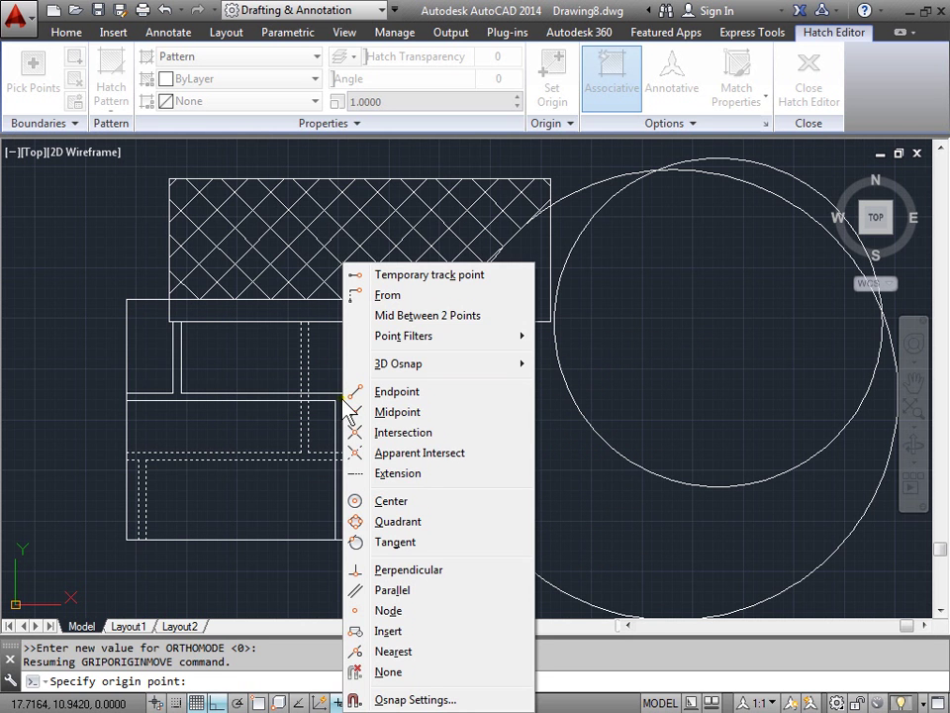
left_click(407, 394)
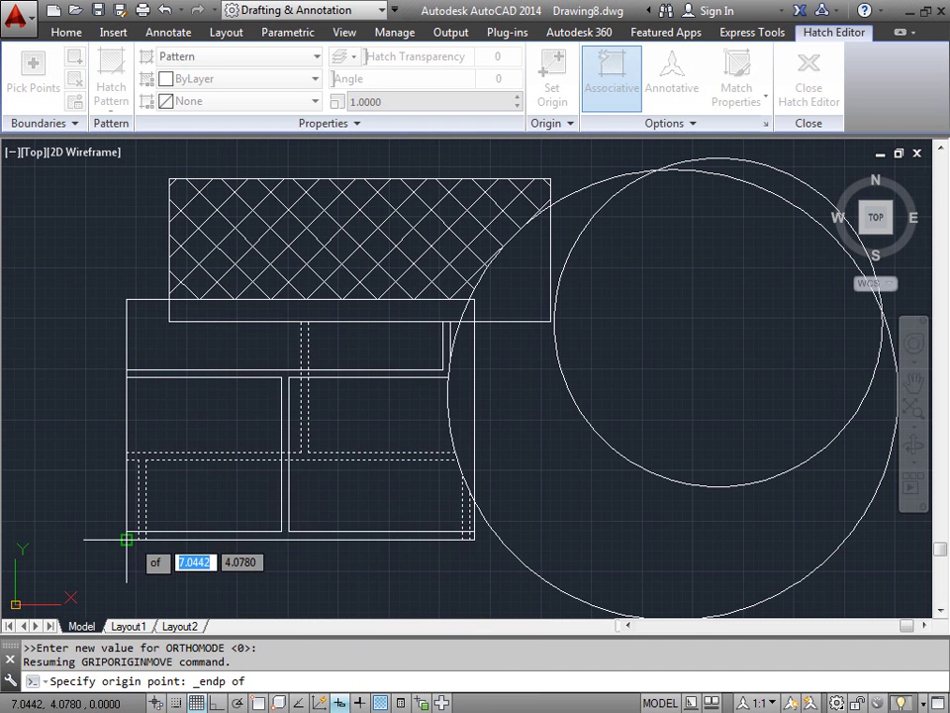
left_click(129, 538)
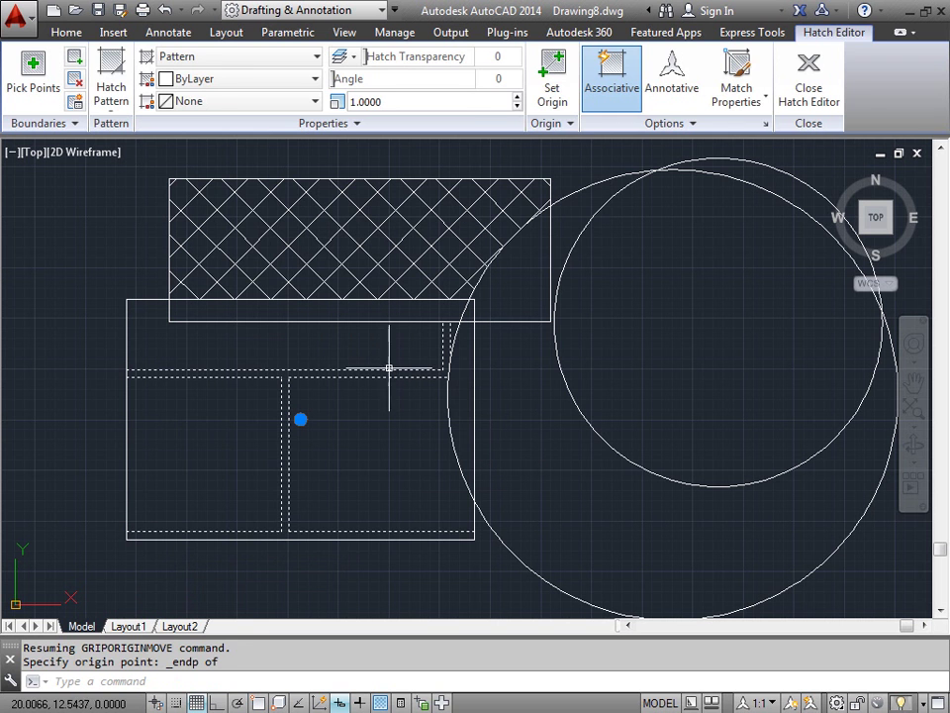
key("Escape")
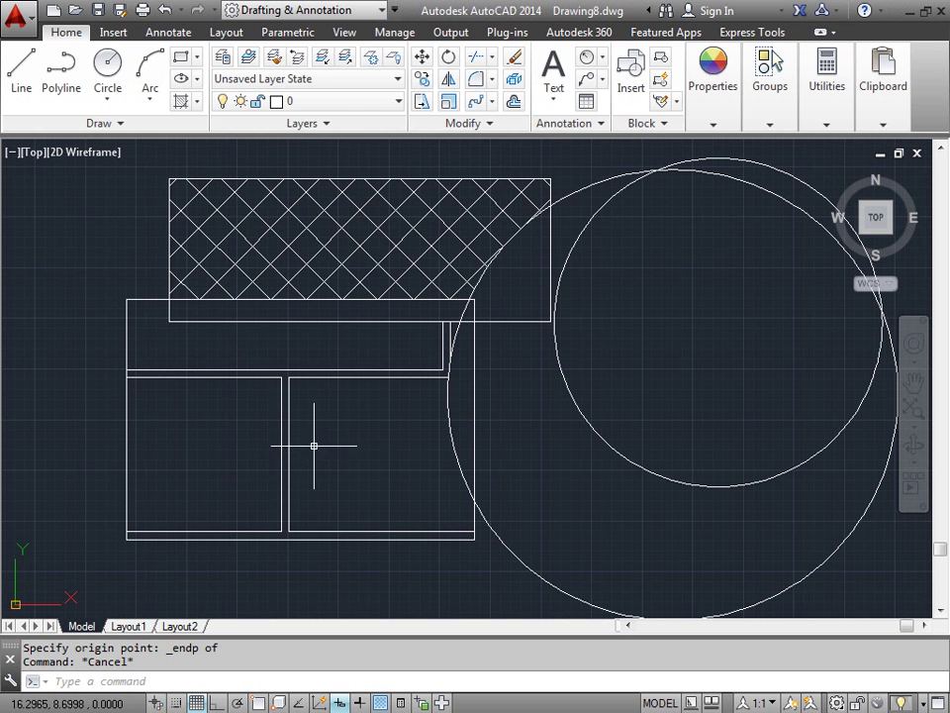
- Select the brick hatch and slide its angle through several values back to 0
left_click(304, 377)
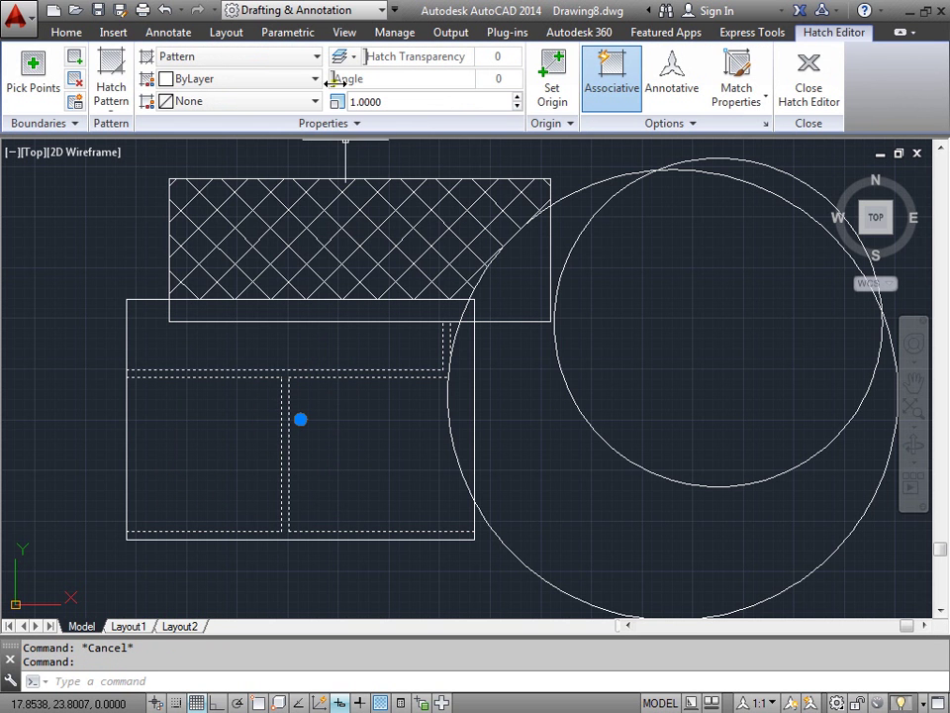
mouse_move(335, 83)
left_mouse_down()
mouse_move(327, 80)
mouse_move(474, 91)
mouse_move(332, 91)
left_mouse_up()
- Try brick hatch scales 10 and 0.5, then set it to 0.25 and finish editing
left_click(425, 102)
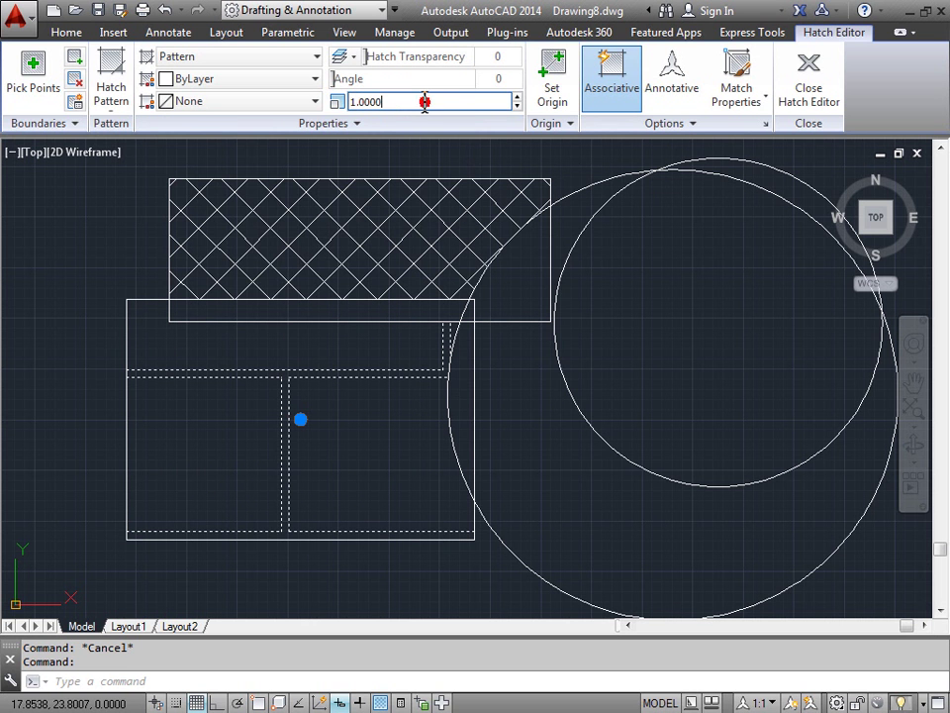
left_click_drag(424, 102, 352, 104)
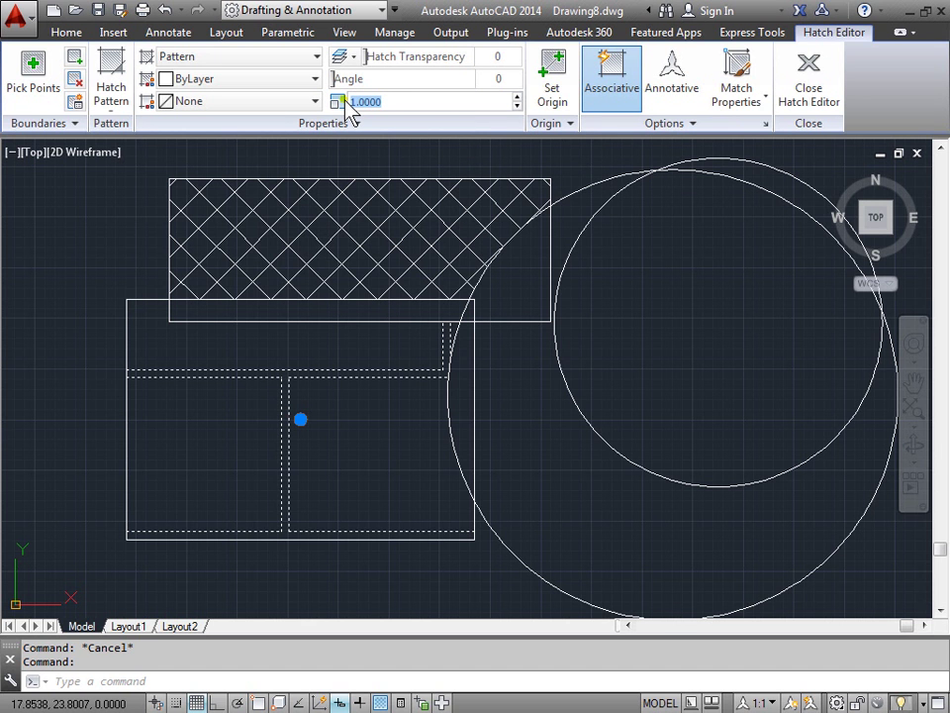
type("10")
key("Return")
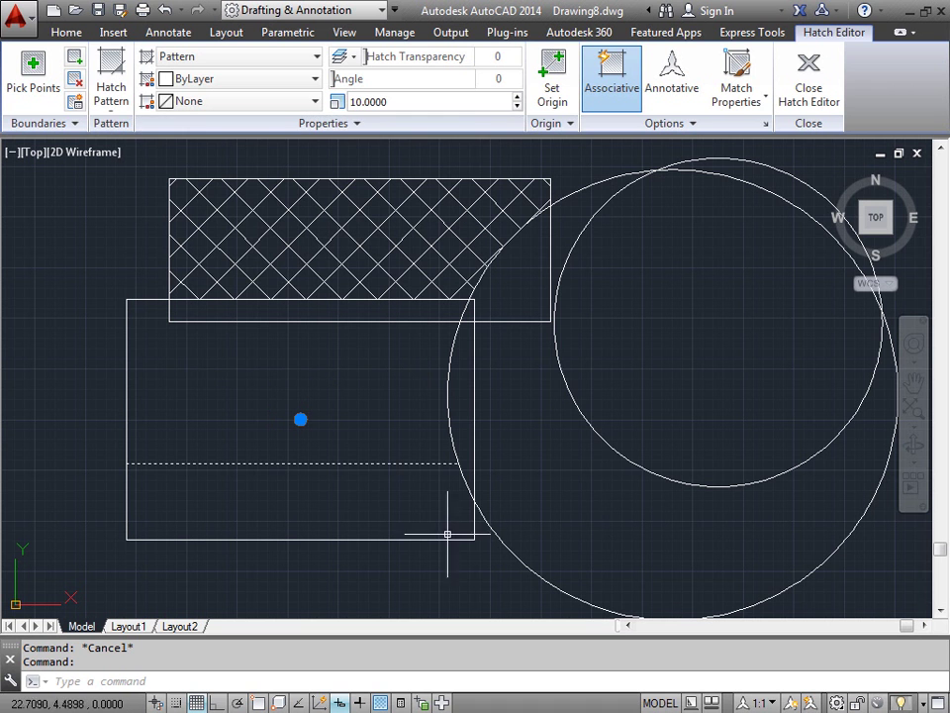
left_click(398, 101)
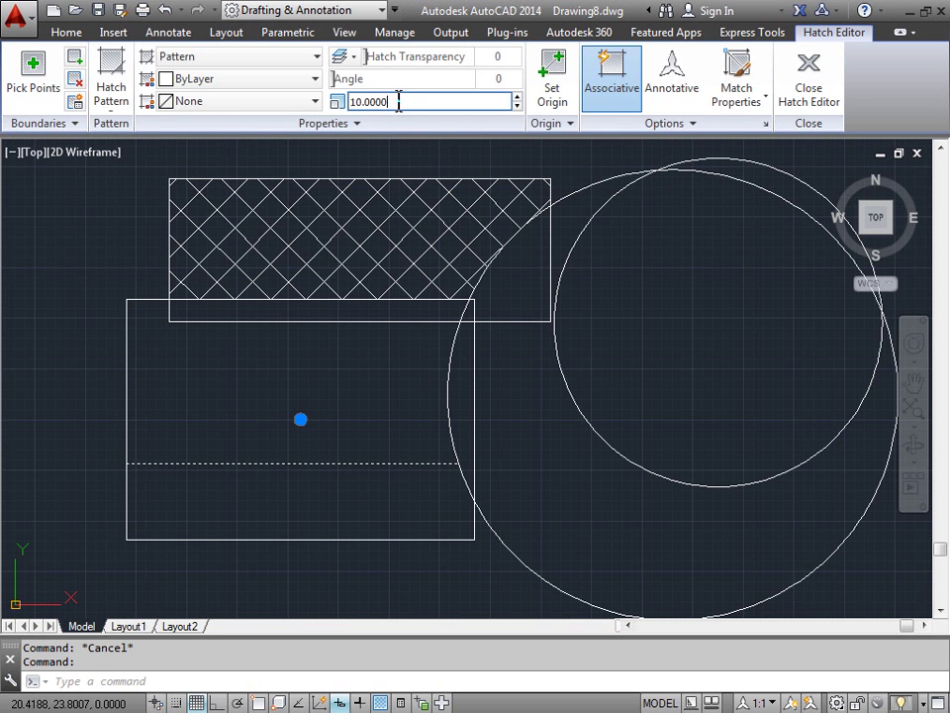
type(".5")
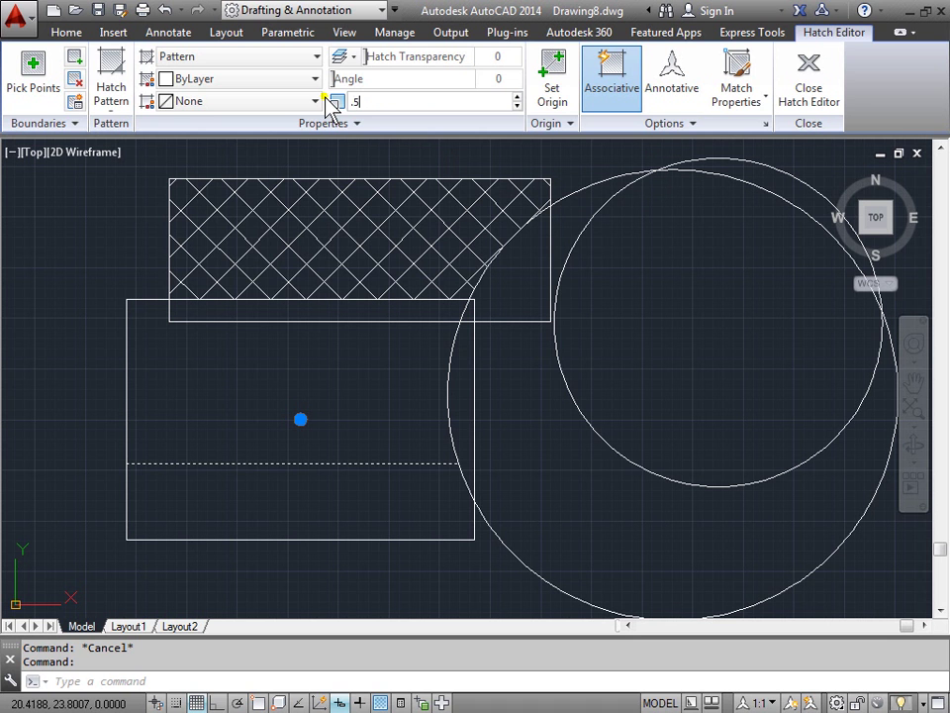
key("Return")
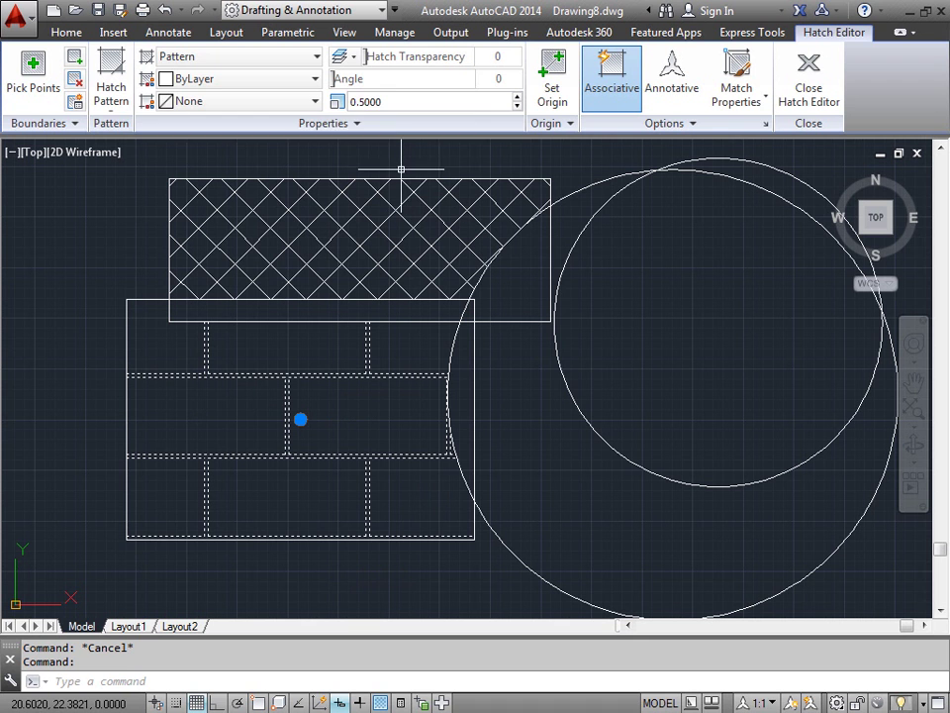
left_click(395, 99)
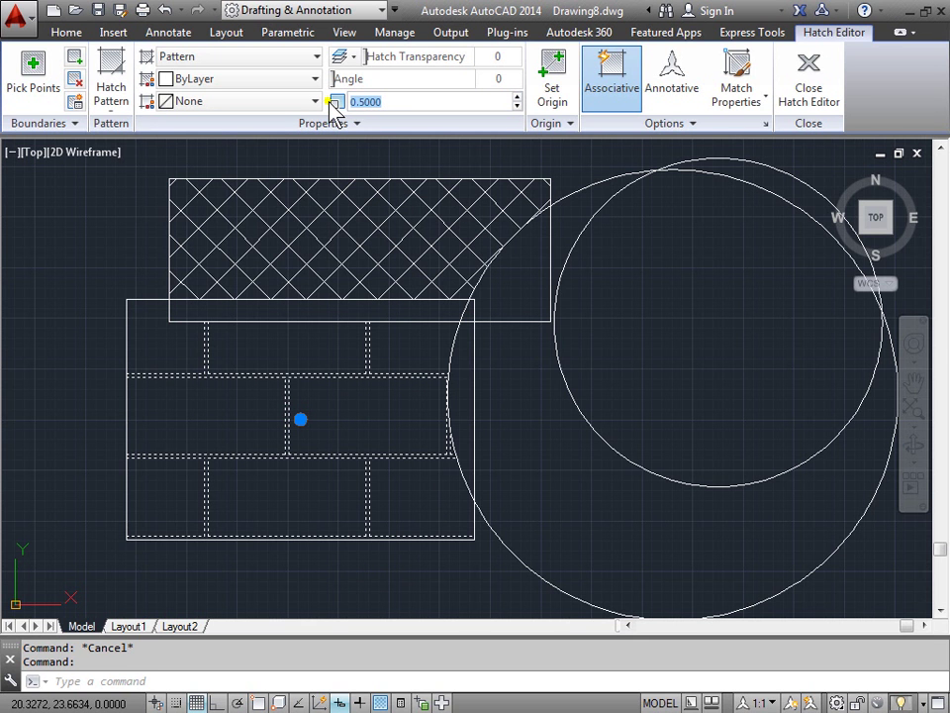
type(".25")
key("Return")
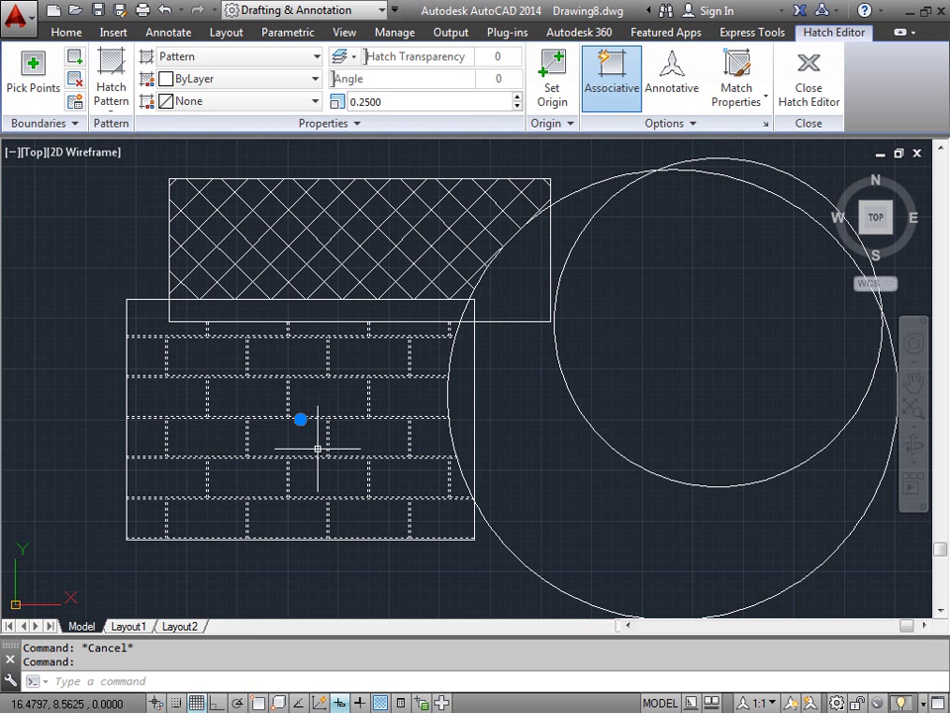
key("Escape")
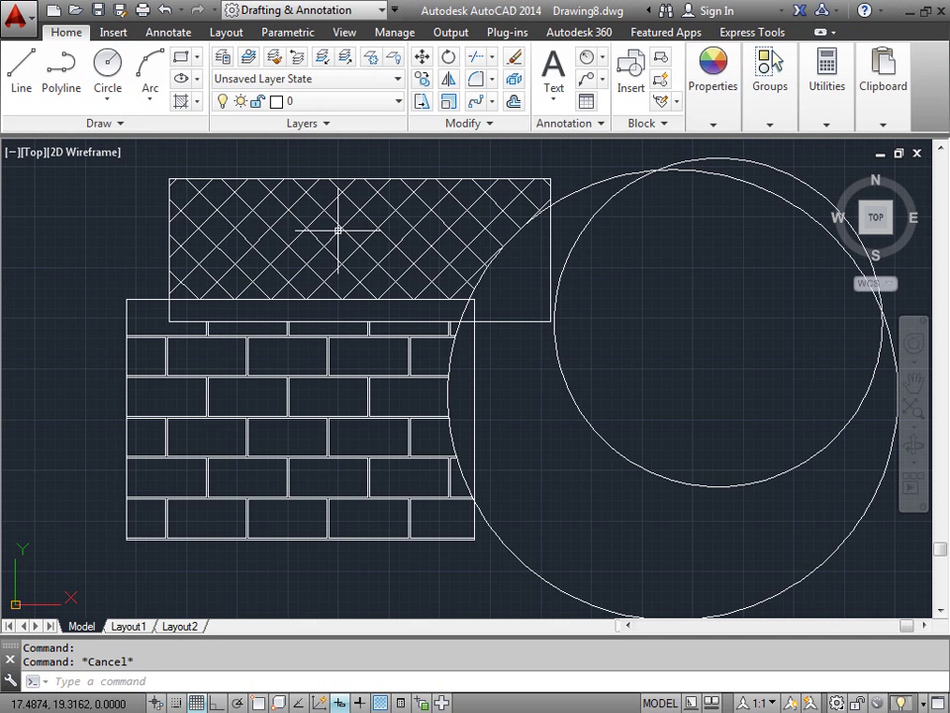
- Select the upper crosshatch and set its pattern angle to 180
left_click(338, 229)
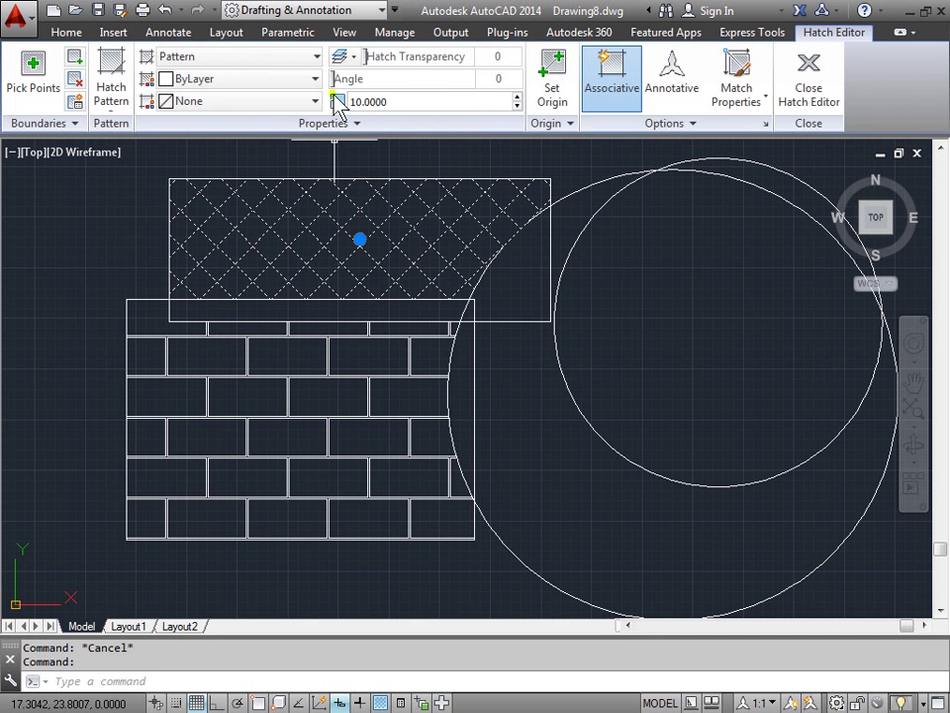
mouse_move(341, 80)
left_mouse_down()
mouse_move(434, 79)
mouse_move(429, 89)
left_mouse_up()
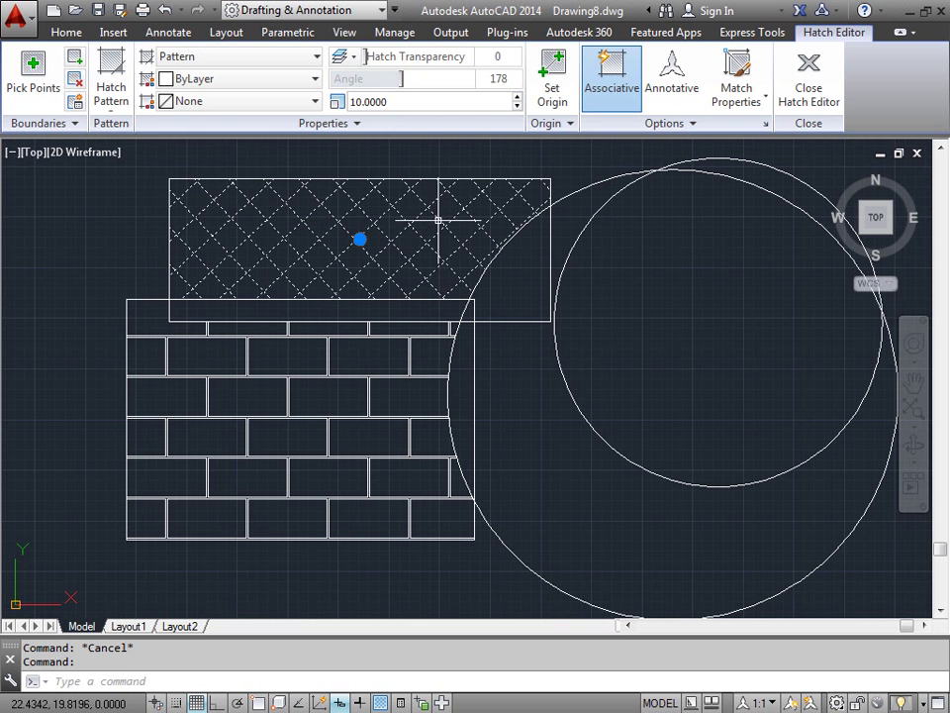
left_click(500, 77)
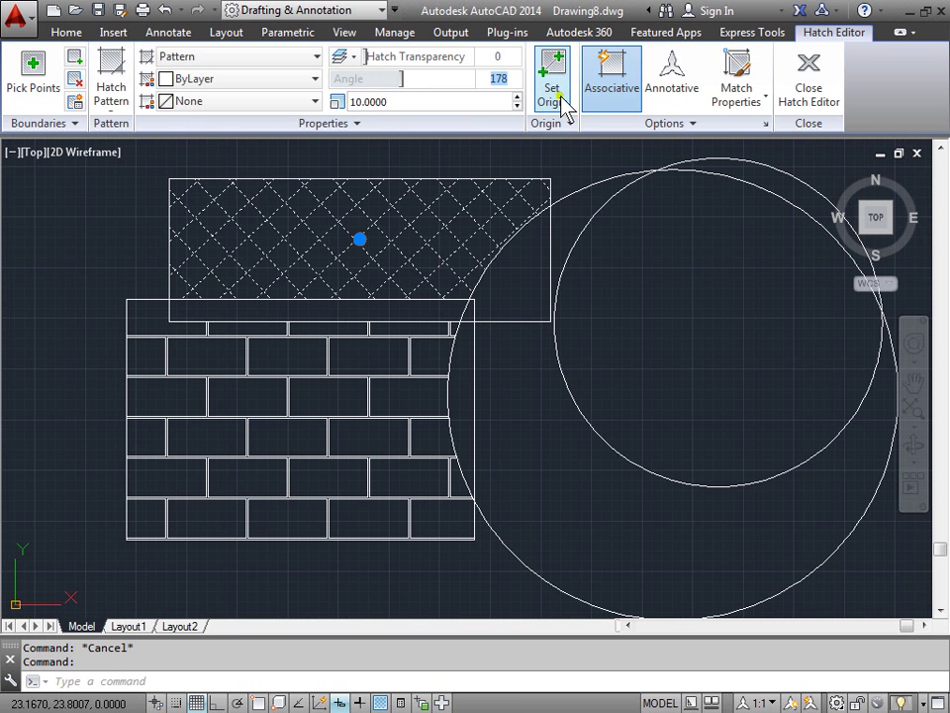
type("180")
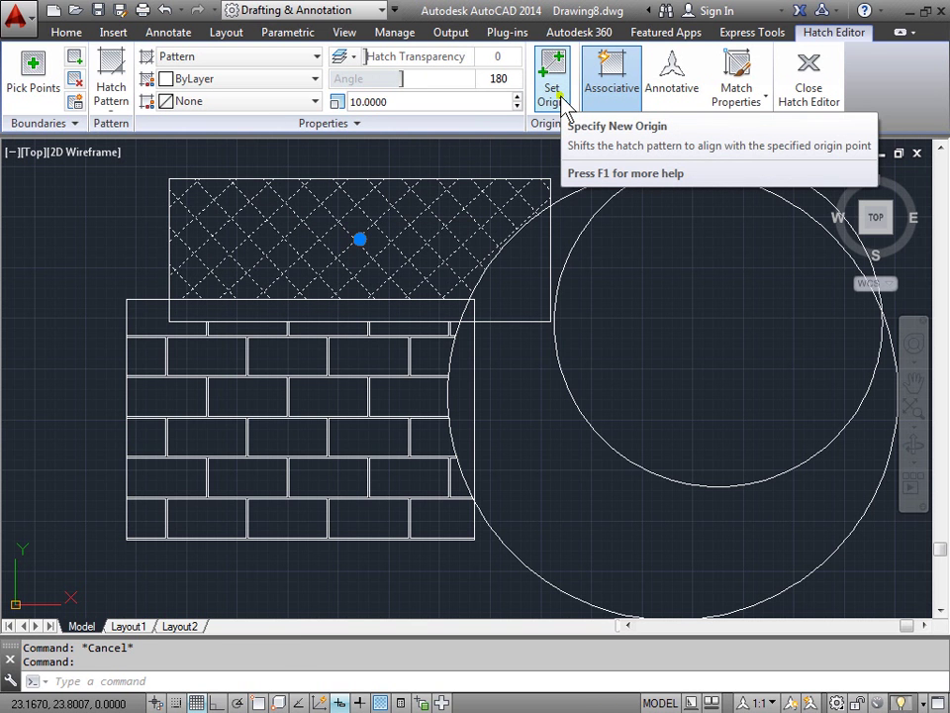
key("Return")
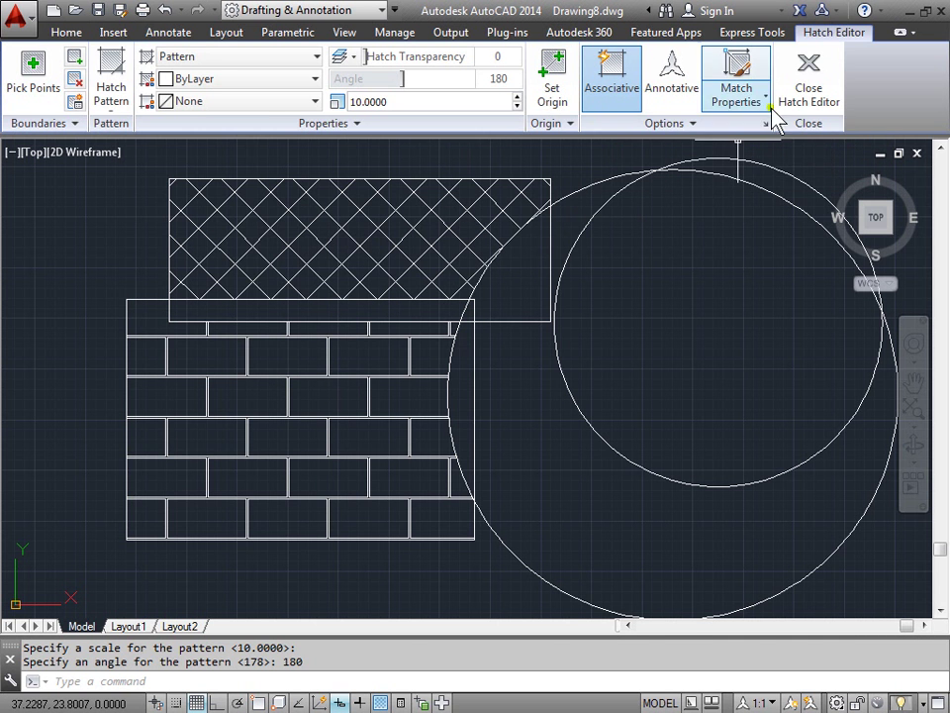
- Close the crosshatch editor, pan to the circles, and start a ZIGZAG hatch
left_click(806, 87)
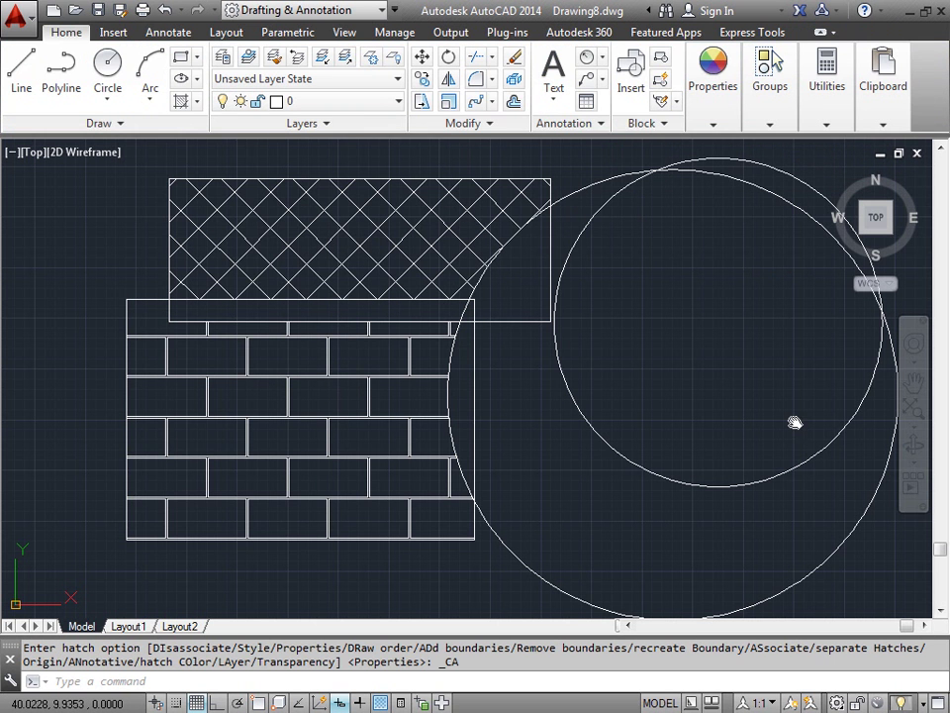
middle_click_drag(795, 423, 429, 414)
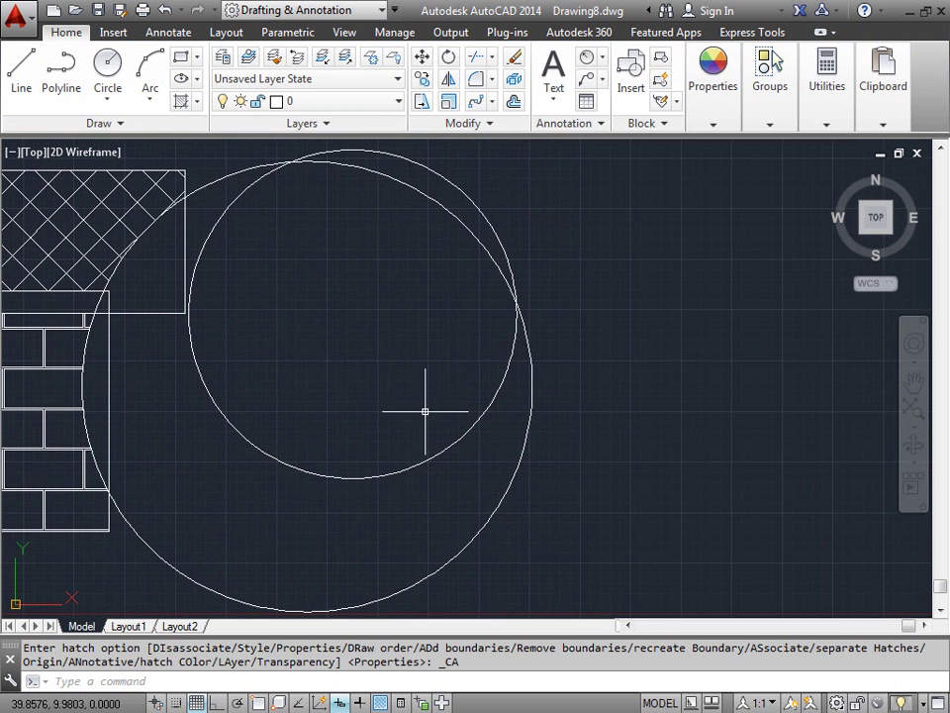
left_click(182, 103)
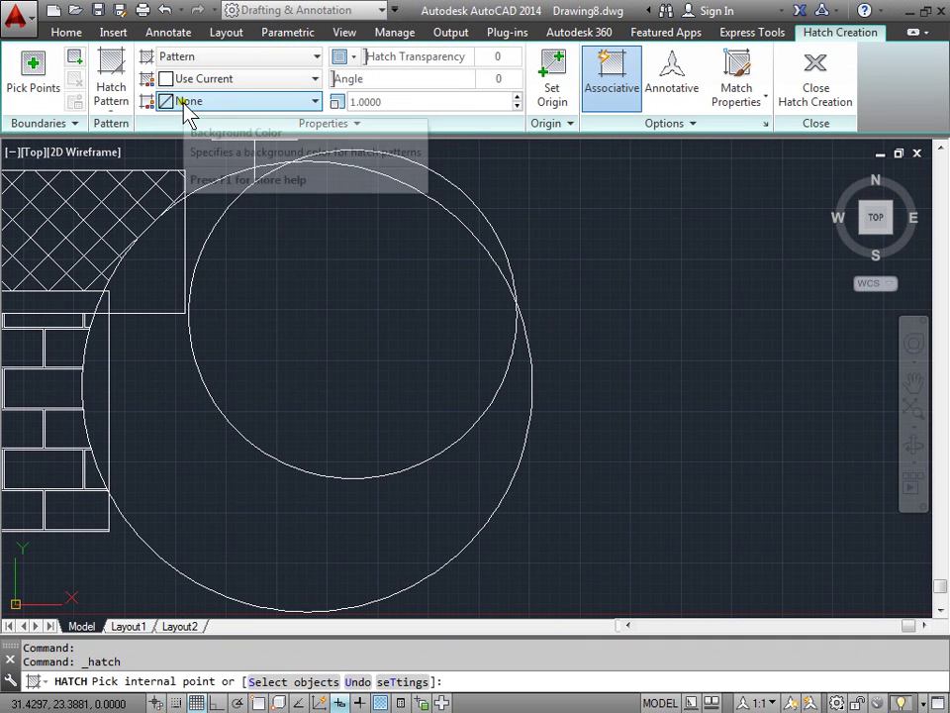
left_click(107, 99)
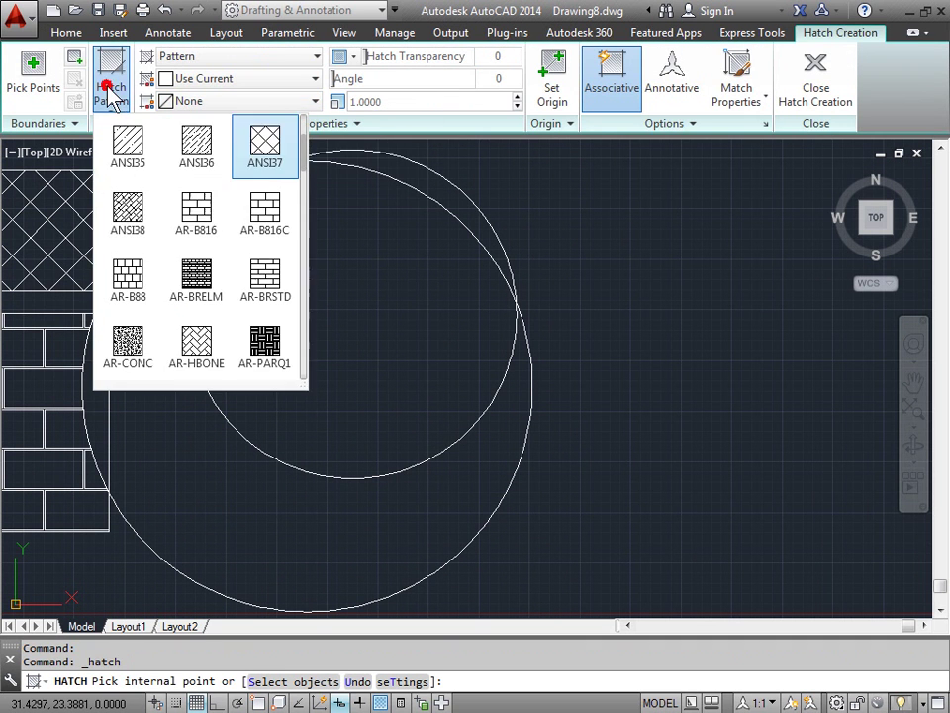
scroll(303, 188, "down", 4)
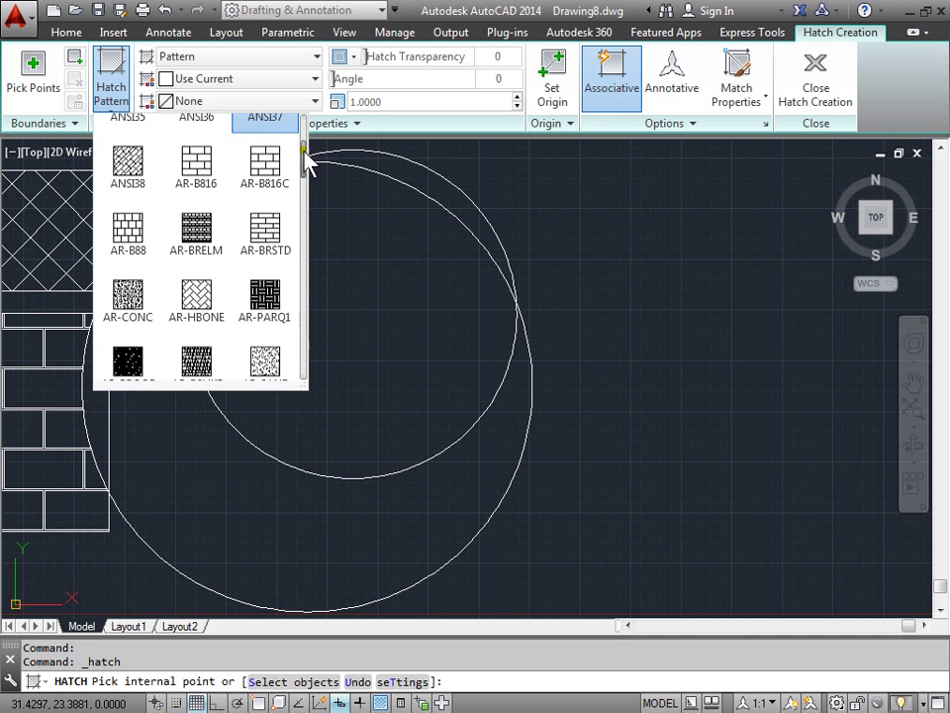
left_click_drag(302, 190, 304, 358)
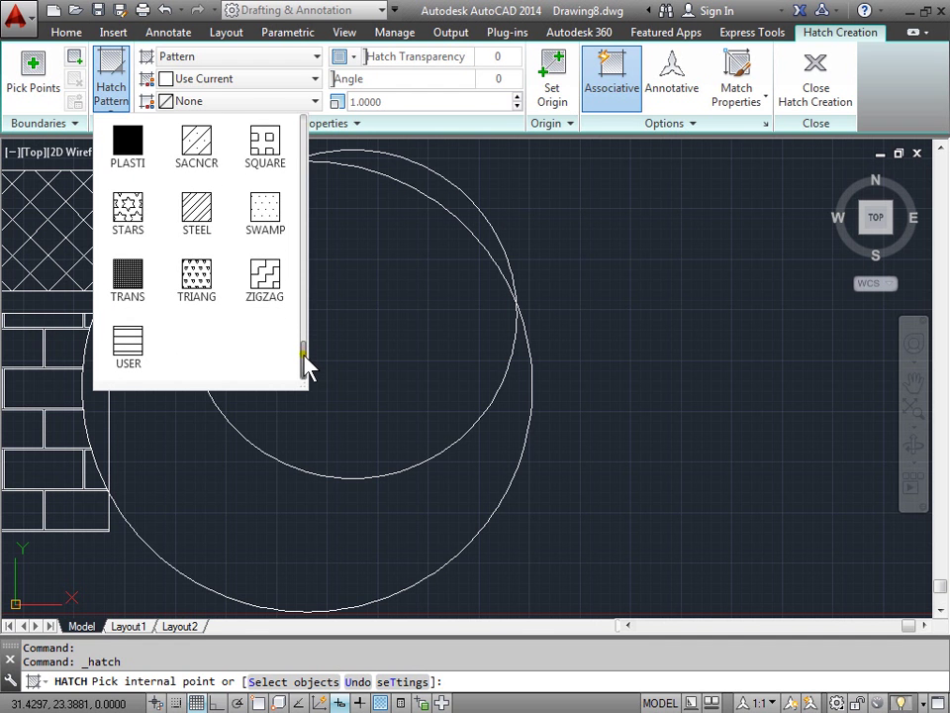
left_click(267, 277)
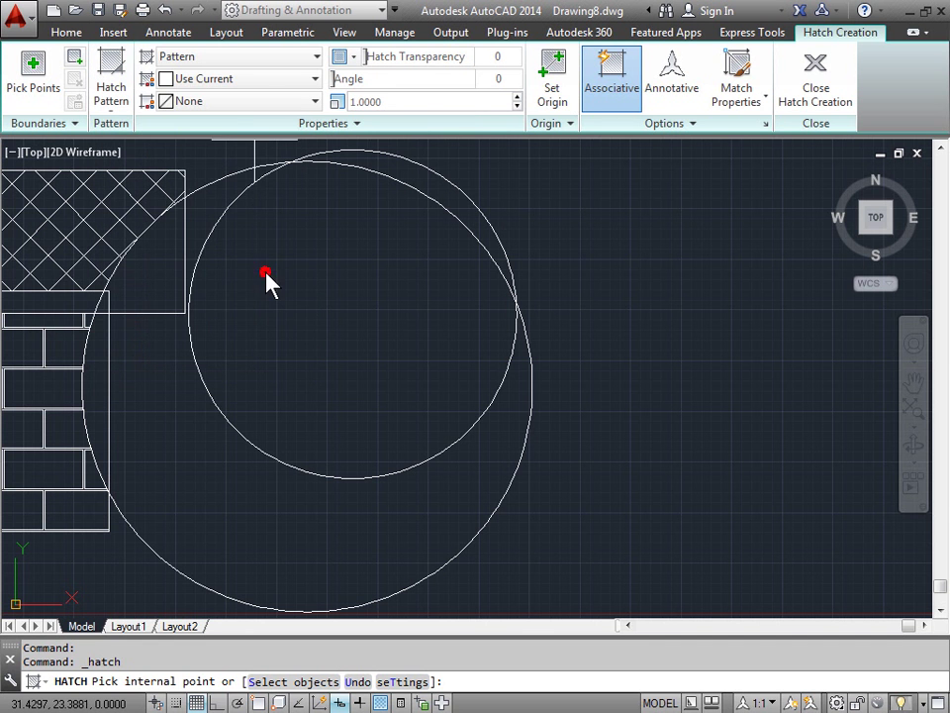
- Fill the smaller circle with the ZIGZAG hatch at scale 10 and angle 134
left_click(368, 336)
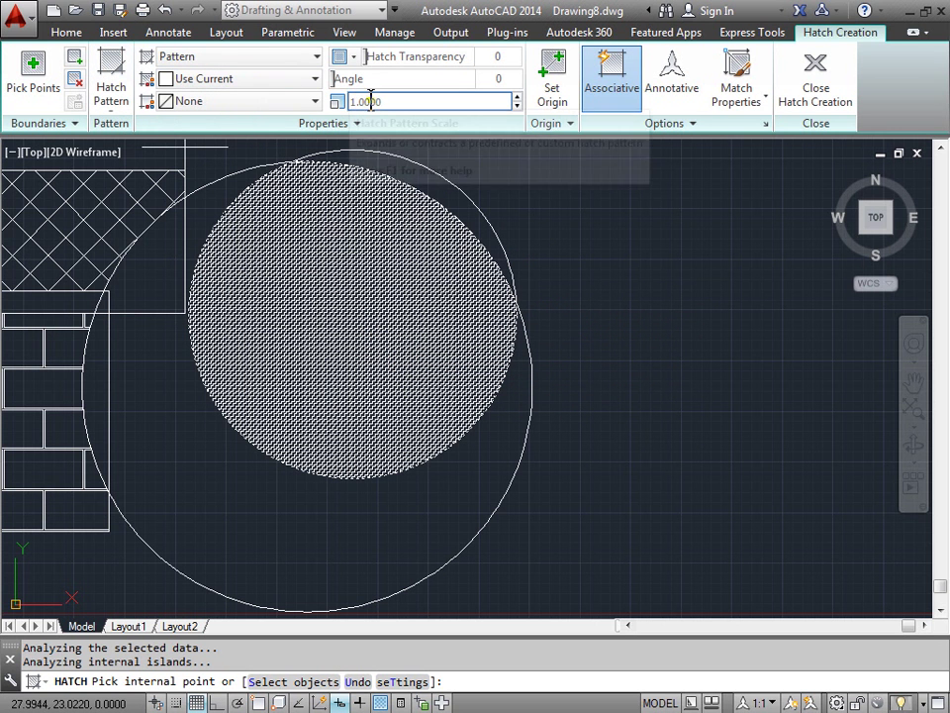
left_click_drag(395, 102, 342, 107)
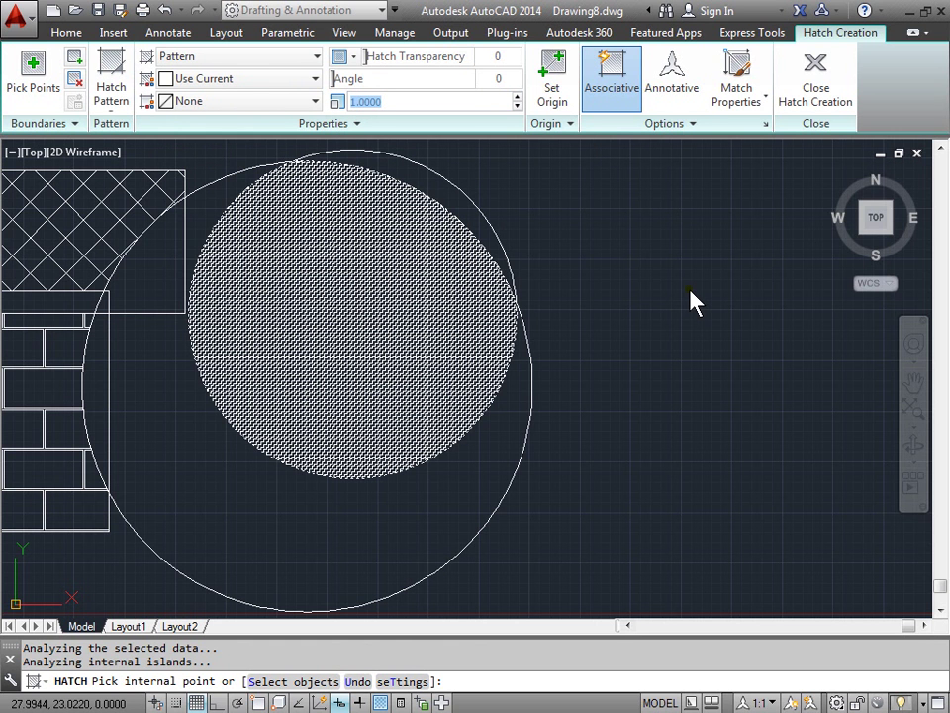
type("10")
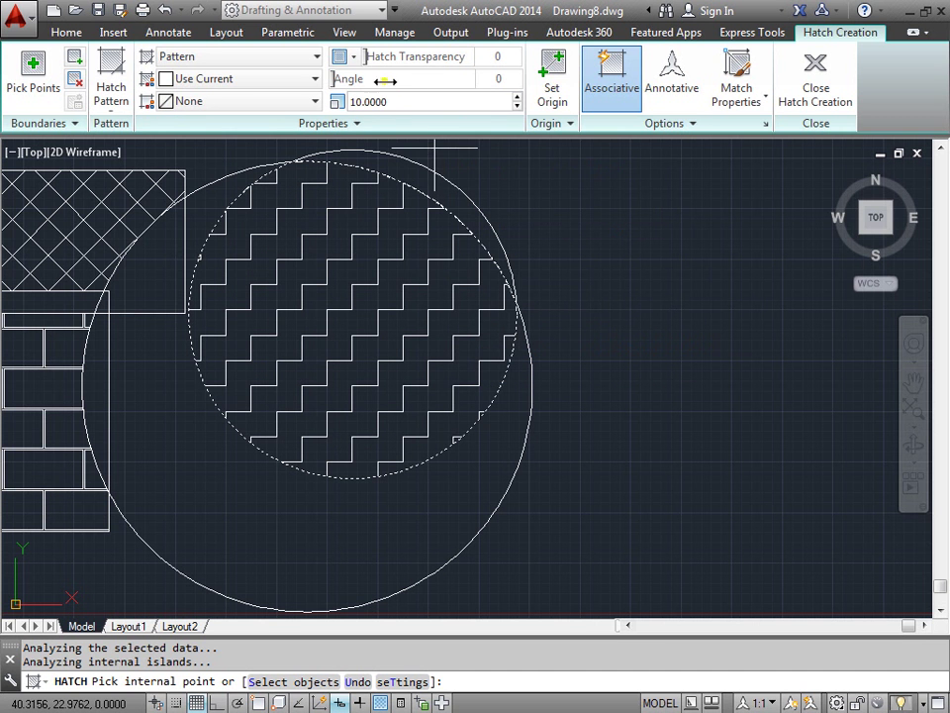
mouse_move(343, 78)
left_mouse_down()
mouse_move(482, 94)
mouse_move(346, 90)
mouse_move(403, 98)
left_mouse_up()
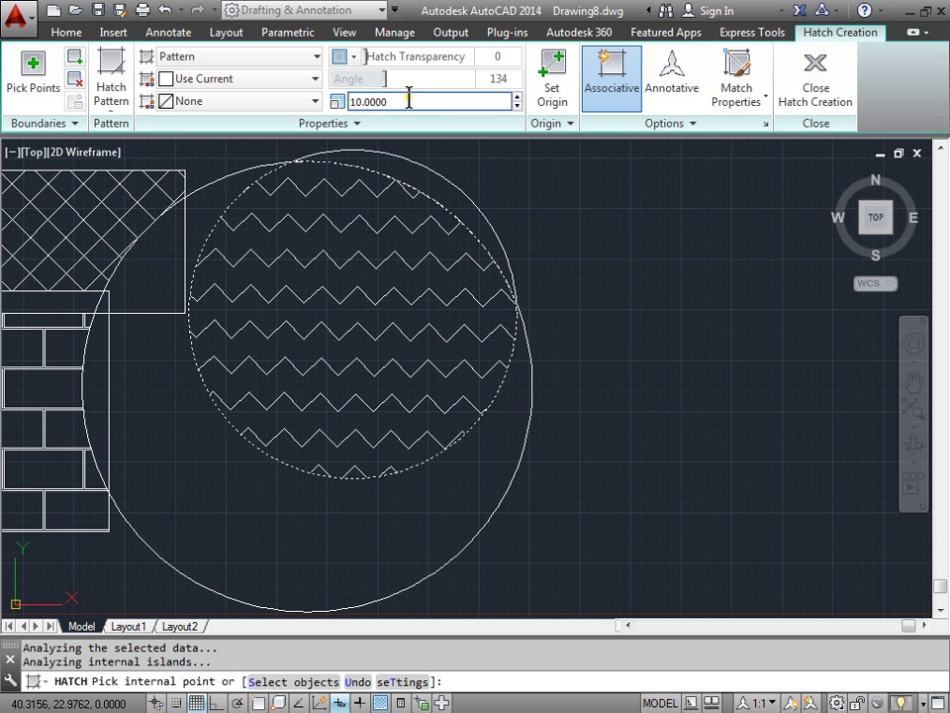
- Commit the zigzag hatch and zoom to extents to show all three hatched shapes
left_click(819, 78)
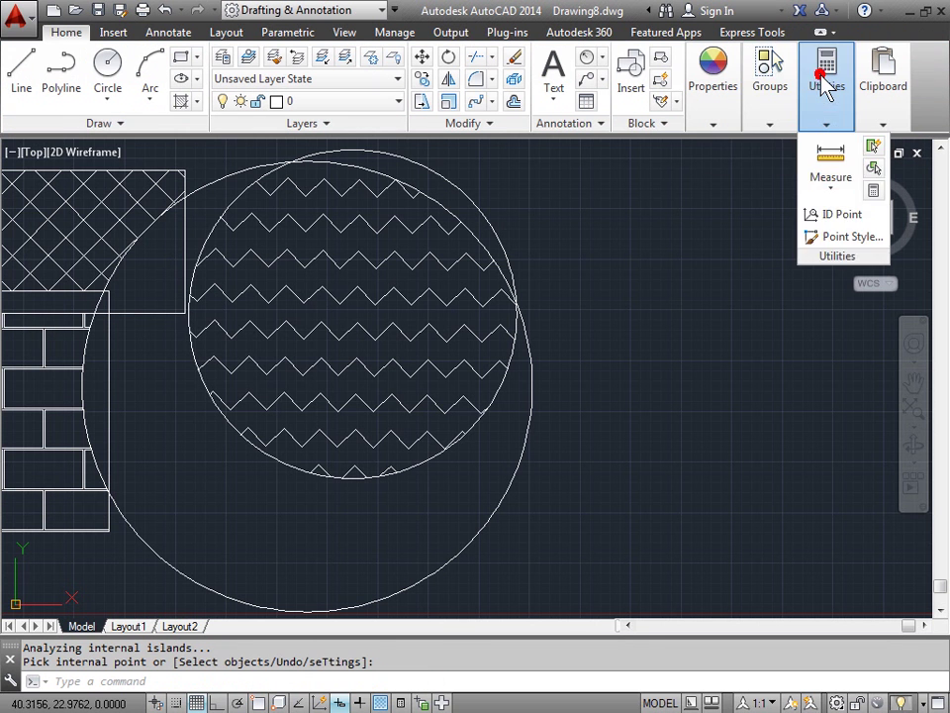
middle_click(188, 345)
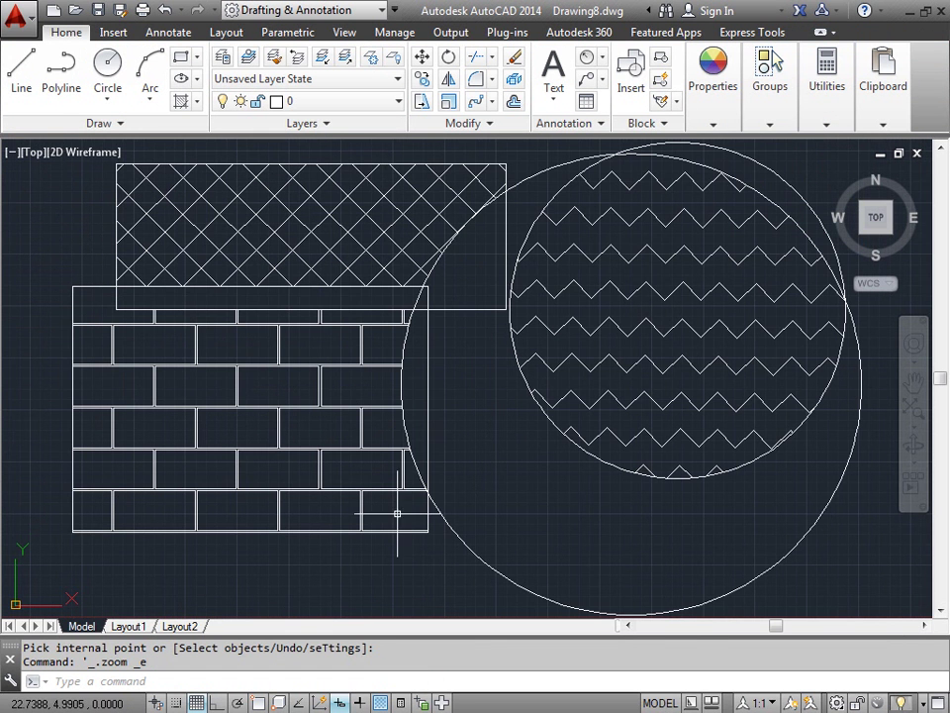